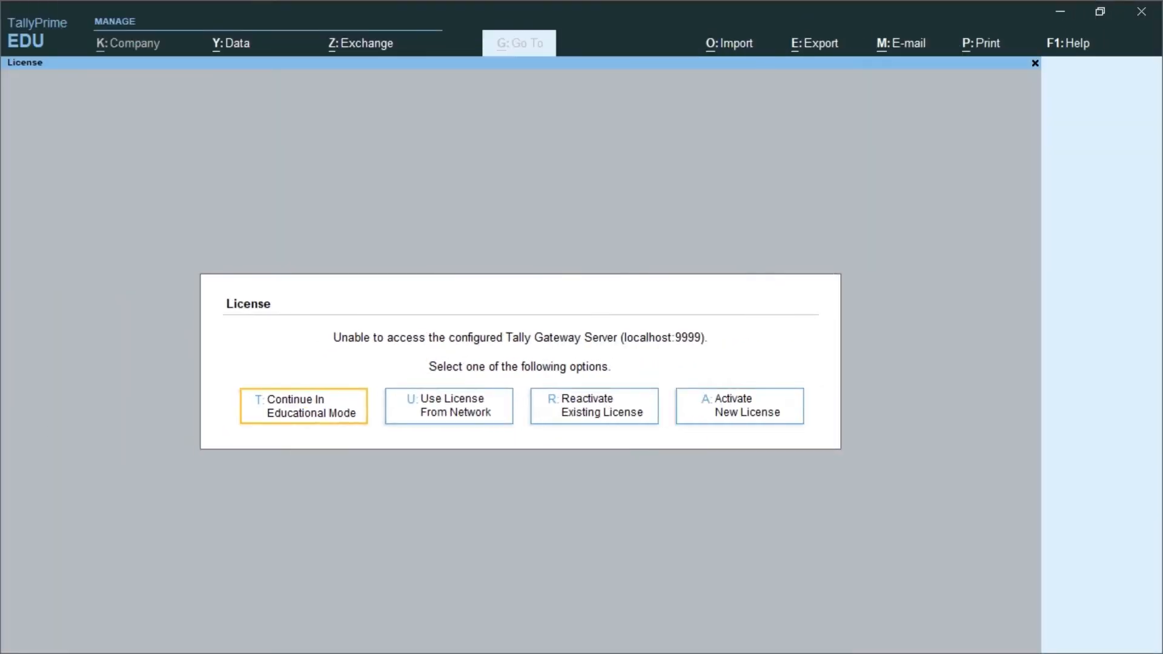
Step: Continue in TallyPrime's educational mode
key(Return)
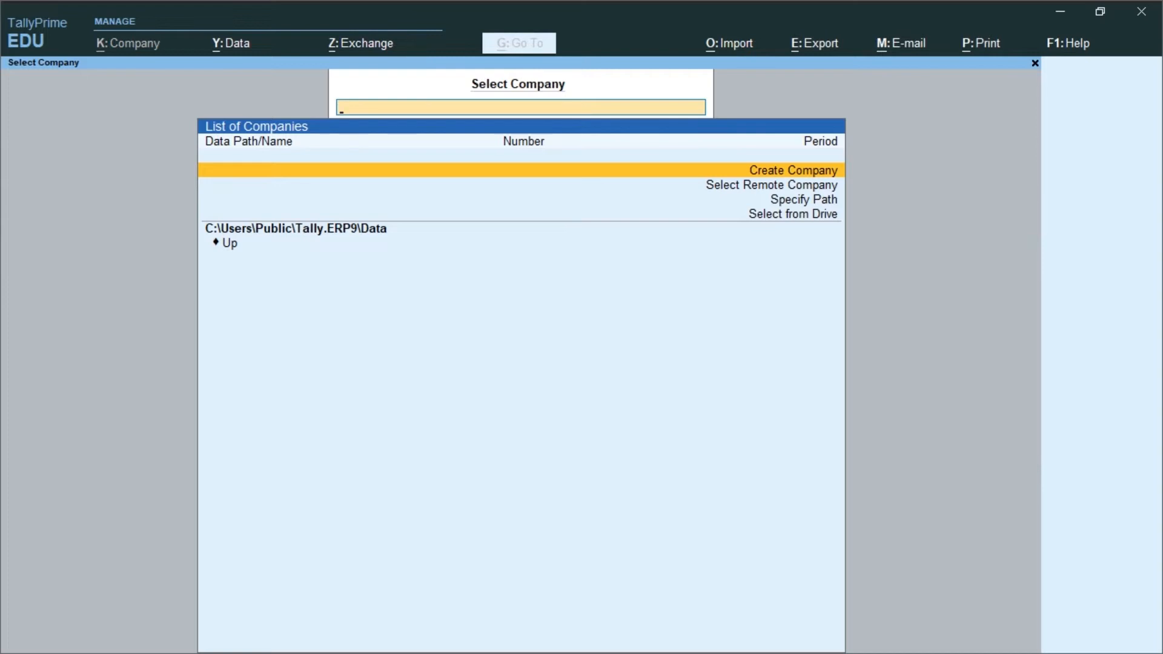
Step: Choose Create Company from the List of Companies
key(Return)
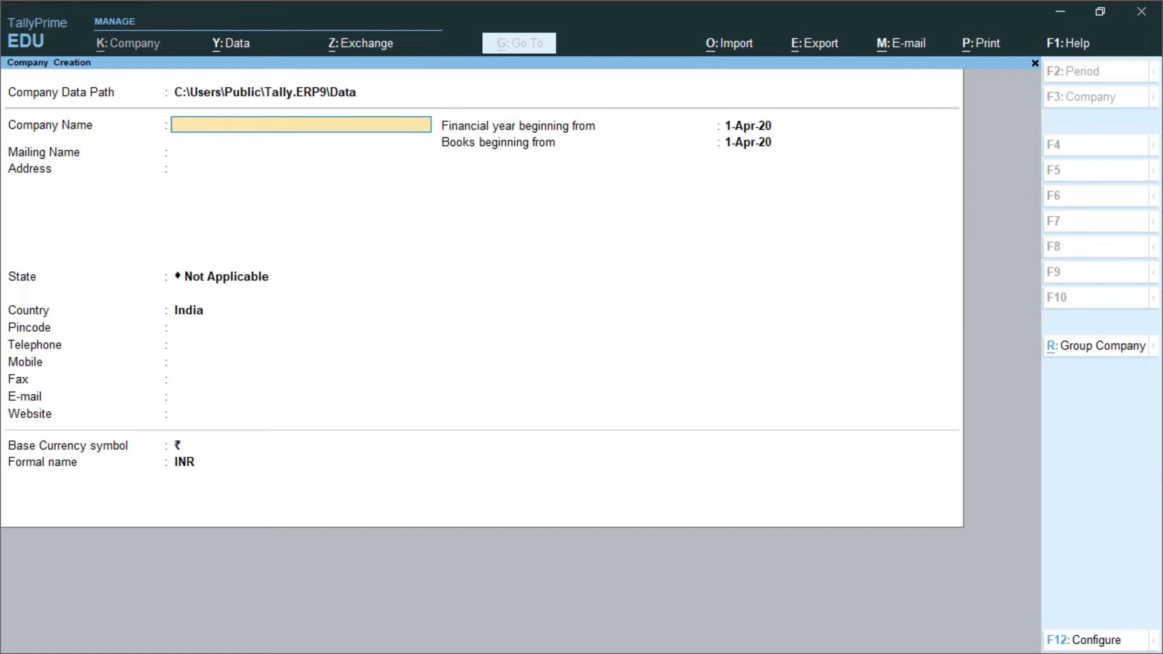
Step: Name the company 'Aci Pvt Ltd' and keep the matching mailing name
text(Aci Pvt Ltd)
key(Return)
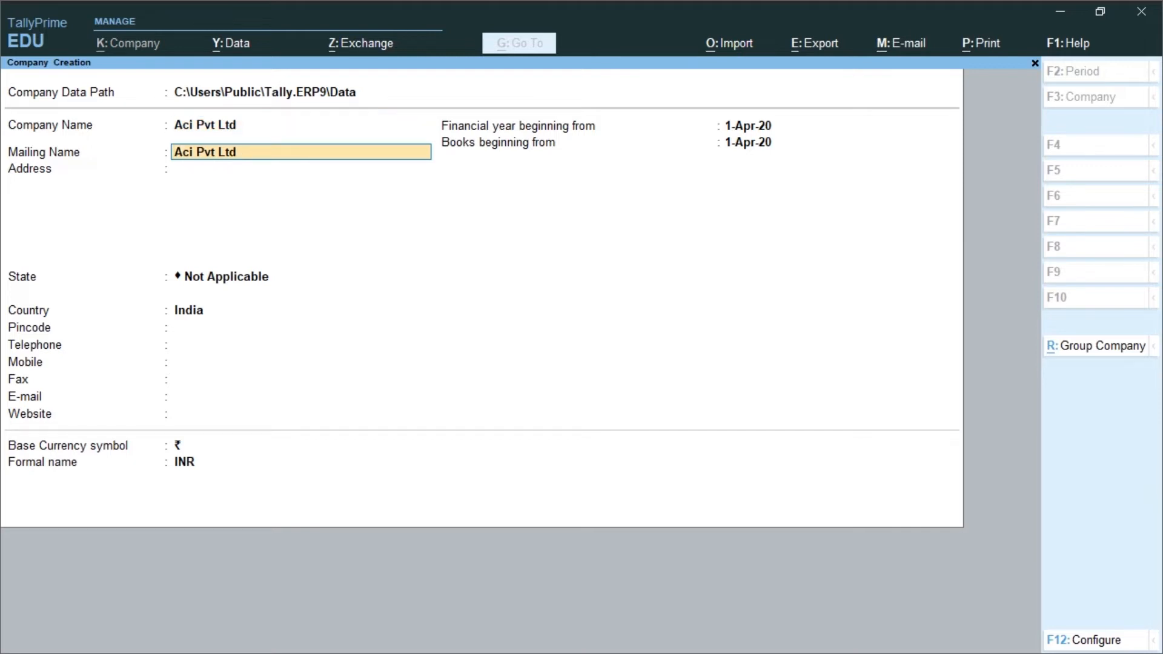
key(Return)
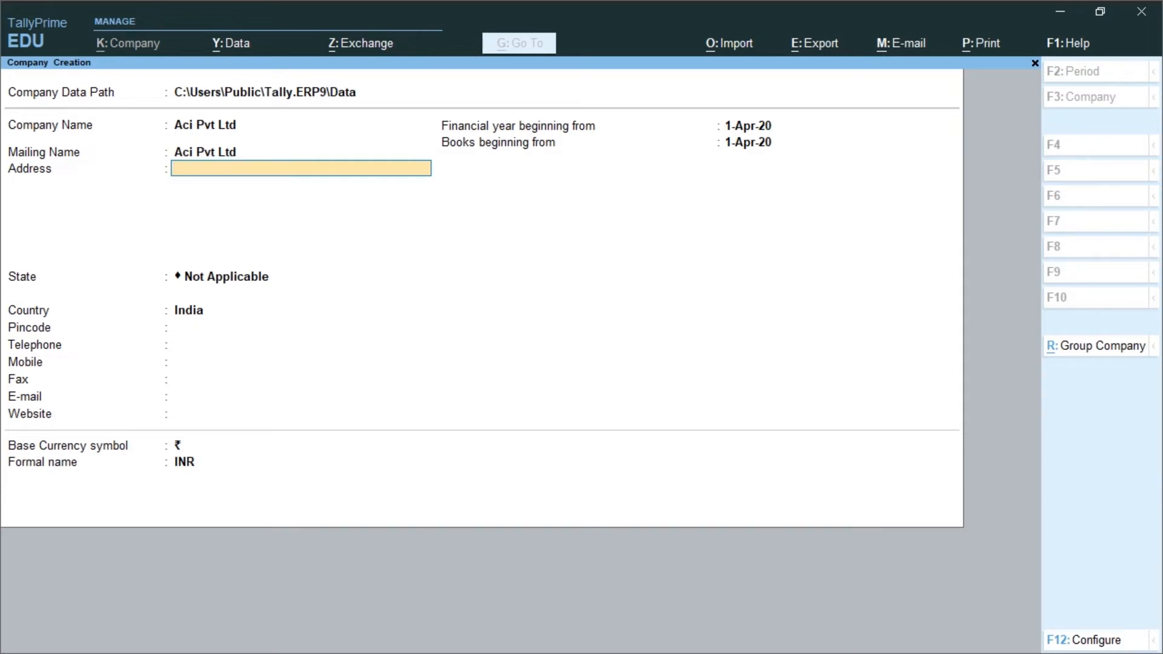
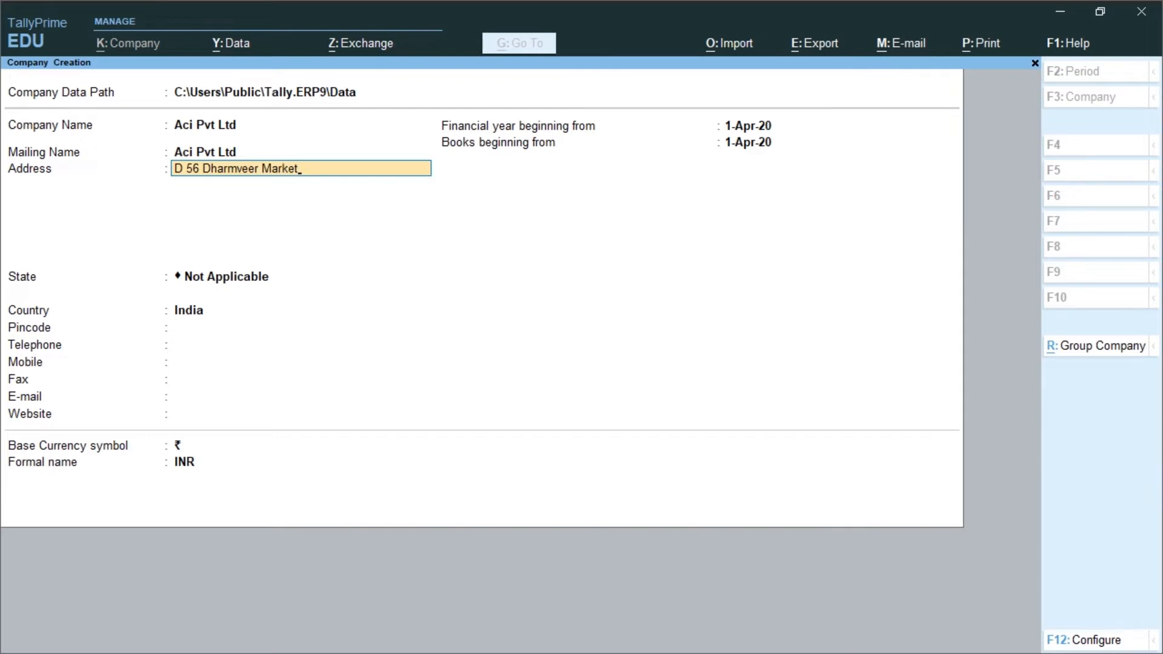
Step: Enter the two-line company address and set State to Delhi
key(Return)
text(Baderpur)
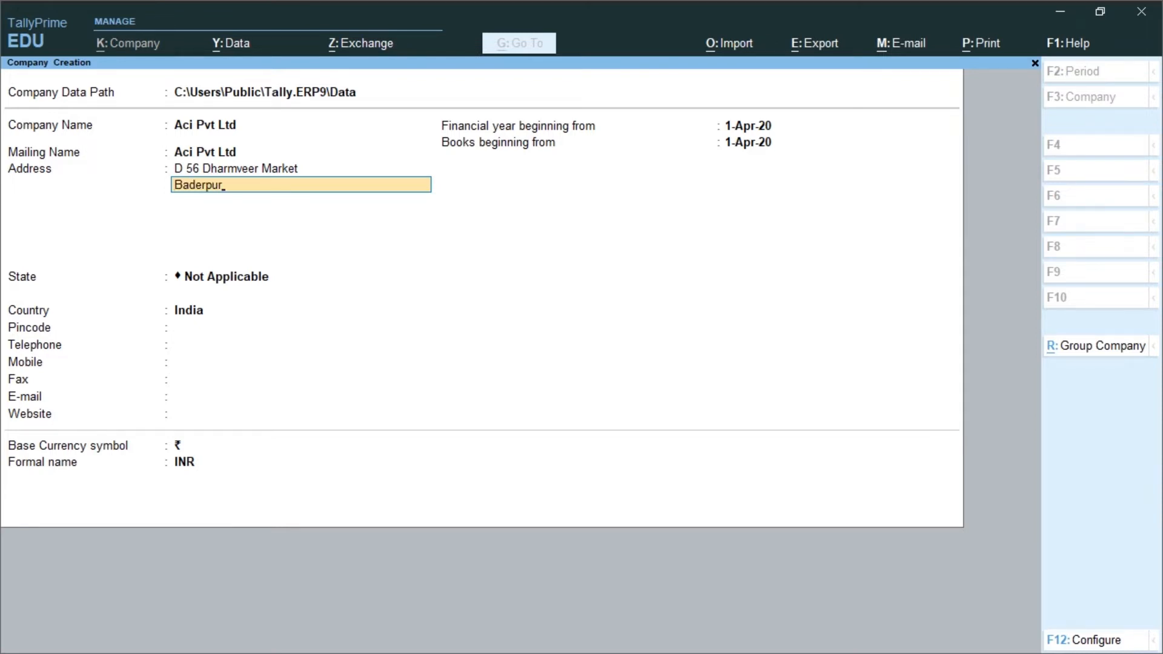
key(Return)
key(Return)
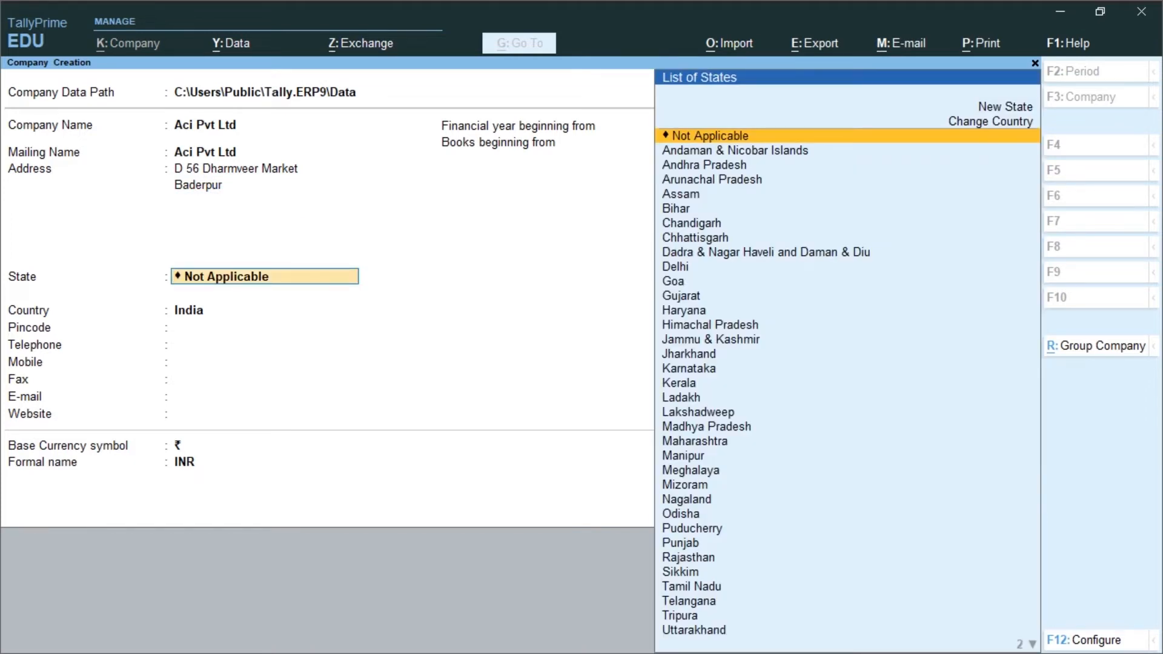
text(De)
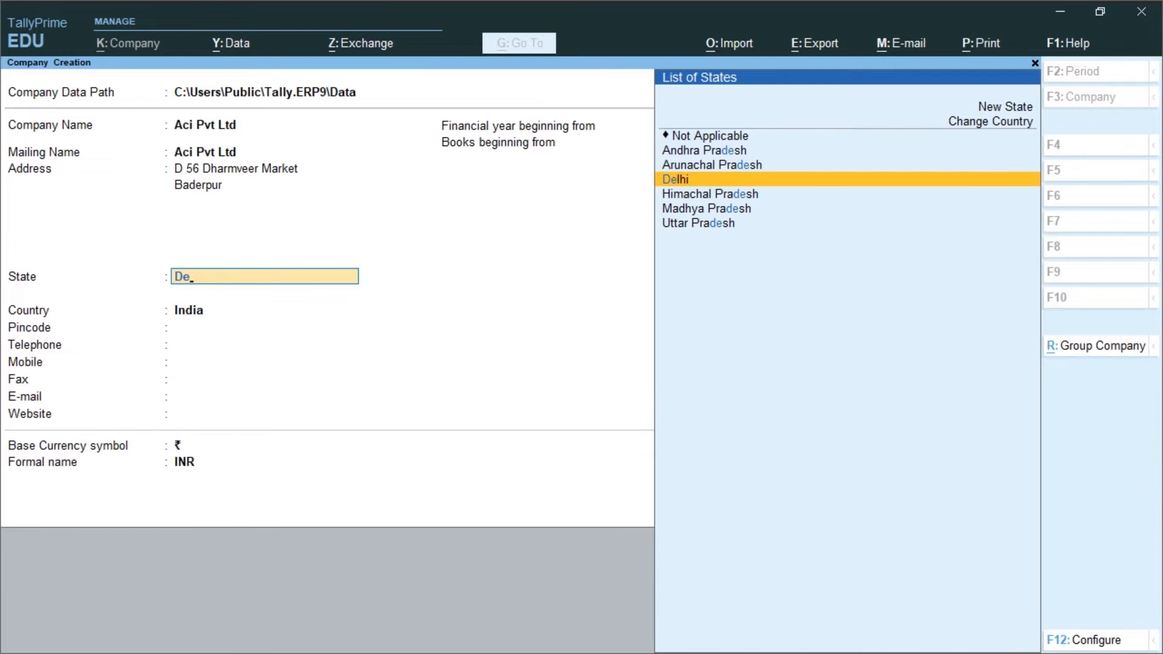
key(Return)
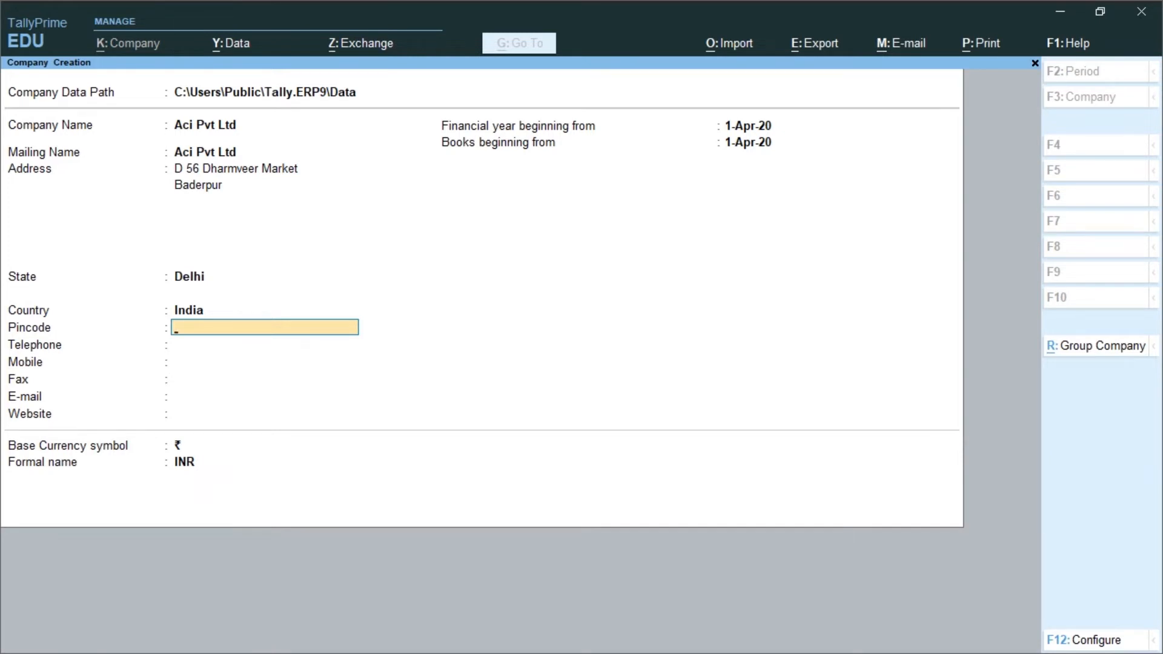
text(110044)
key(Return)
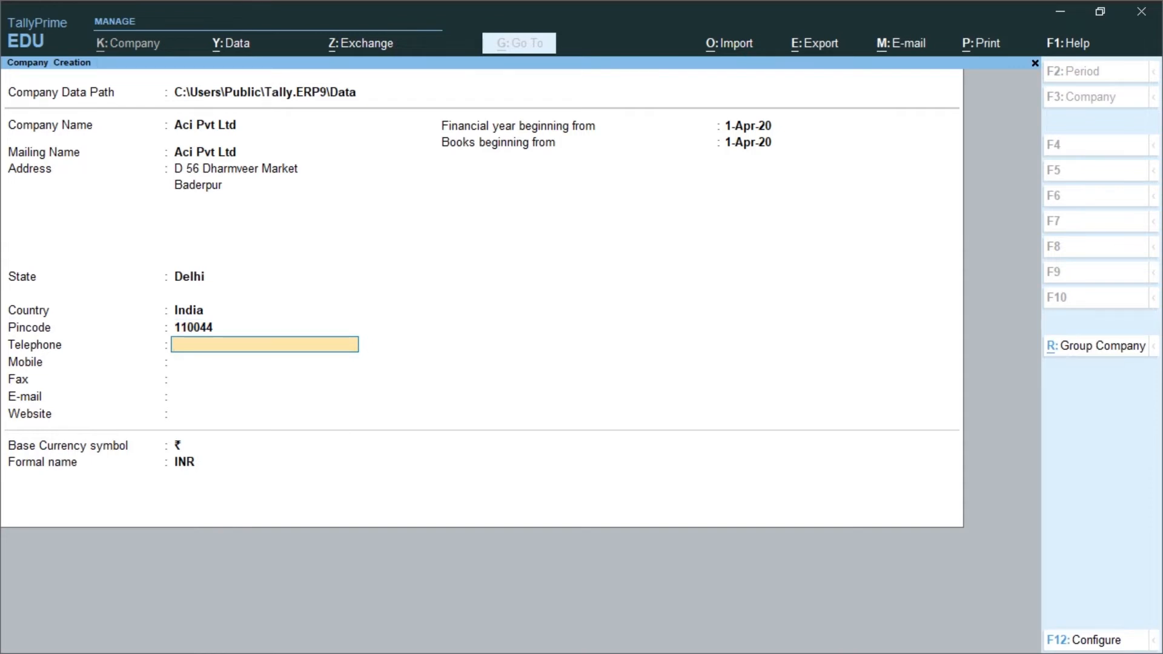
key(Return)
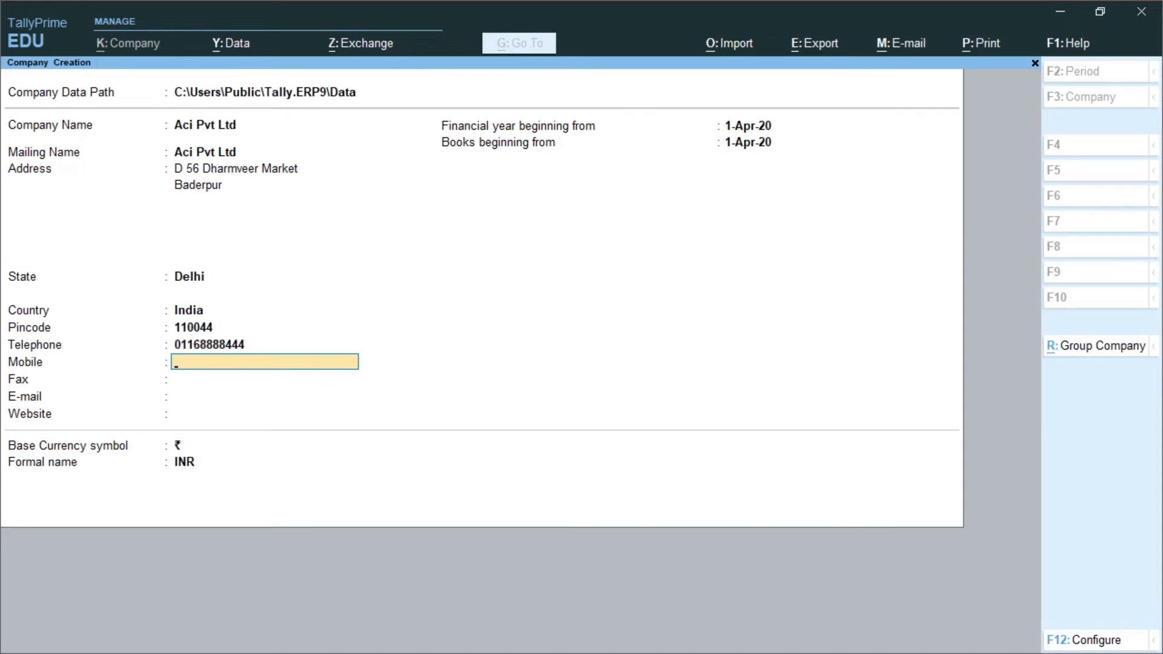
key(Return)
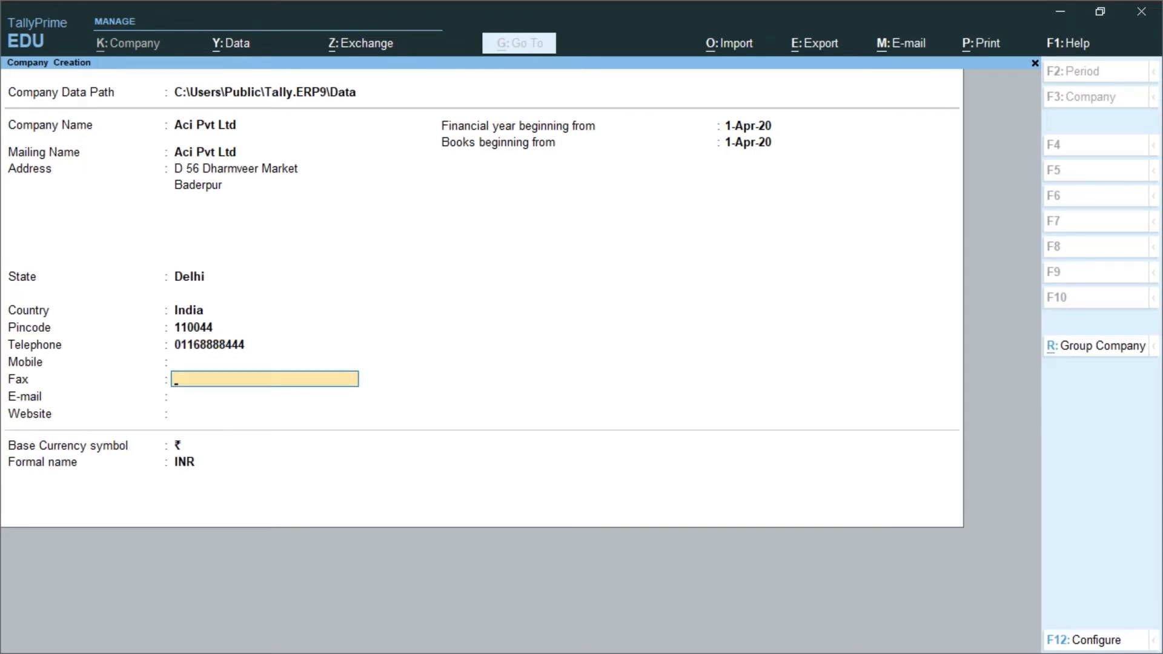
key(Return)
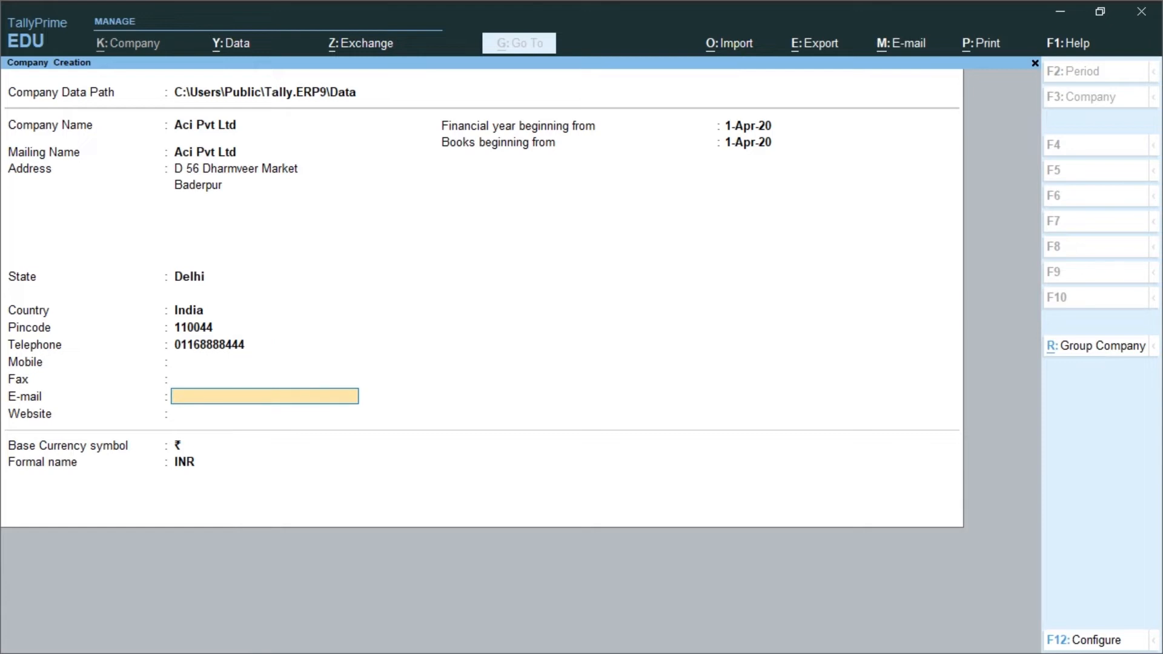
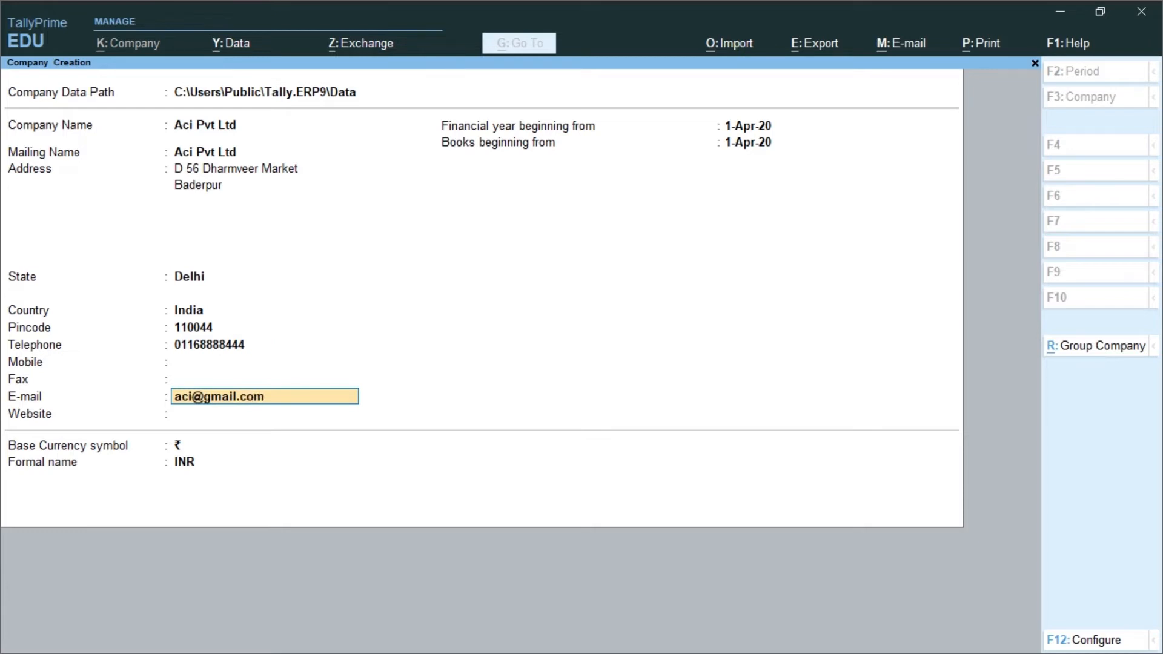
key(Return)
text(www)
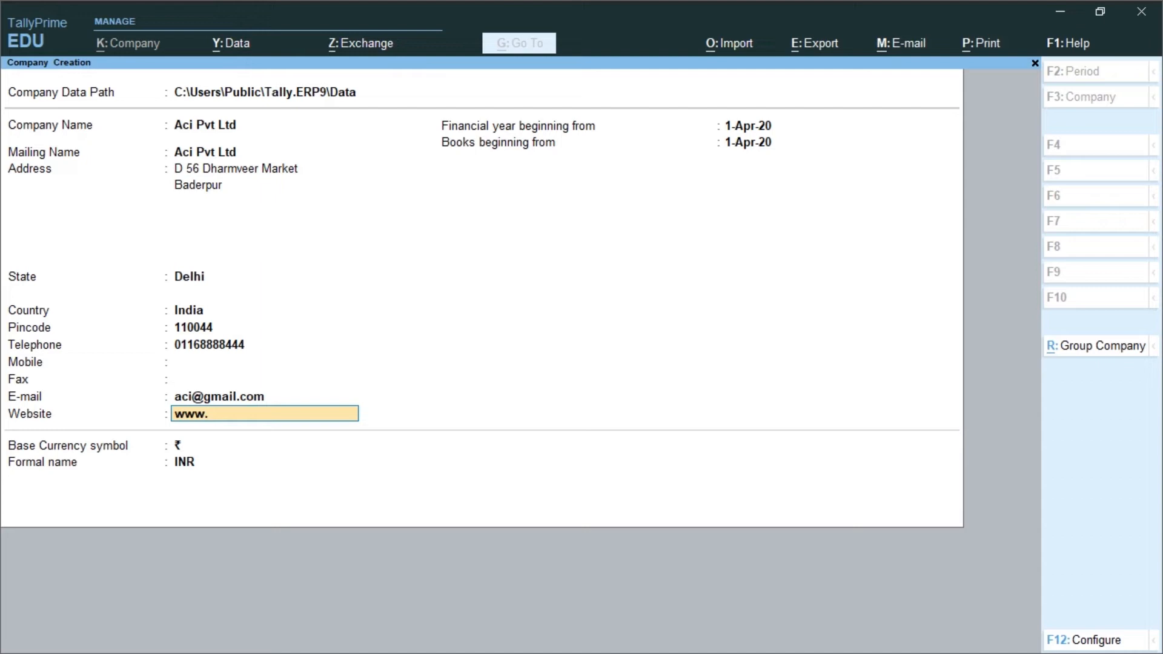
text(.aci.com)
key(Return)
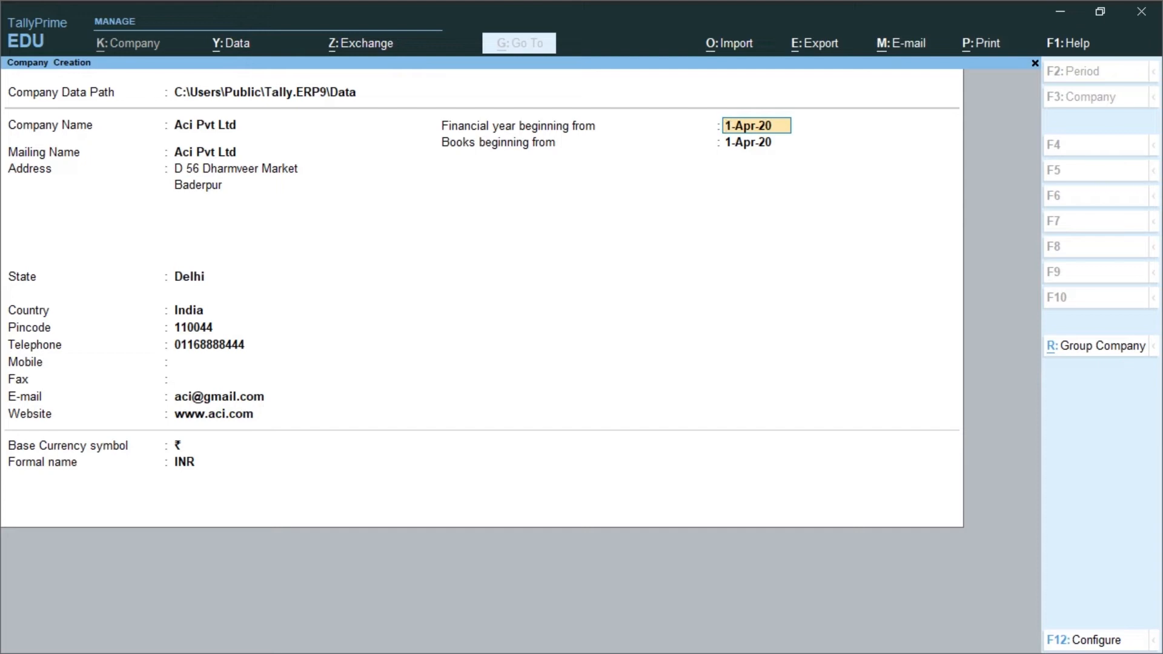
Step: Advance to Books beginning from and bring up the company configuration with F12
key(Return)
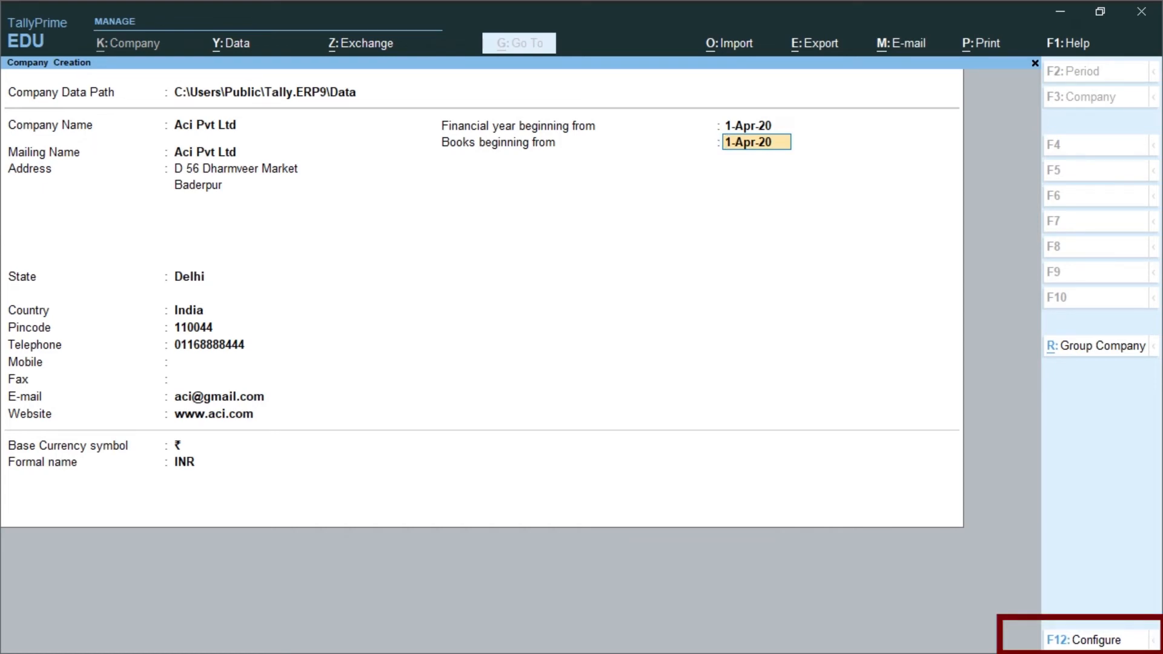
key(F12)
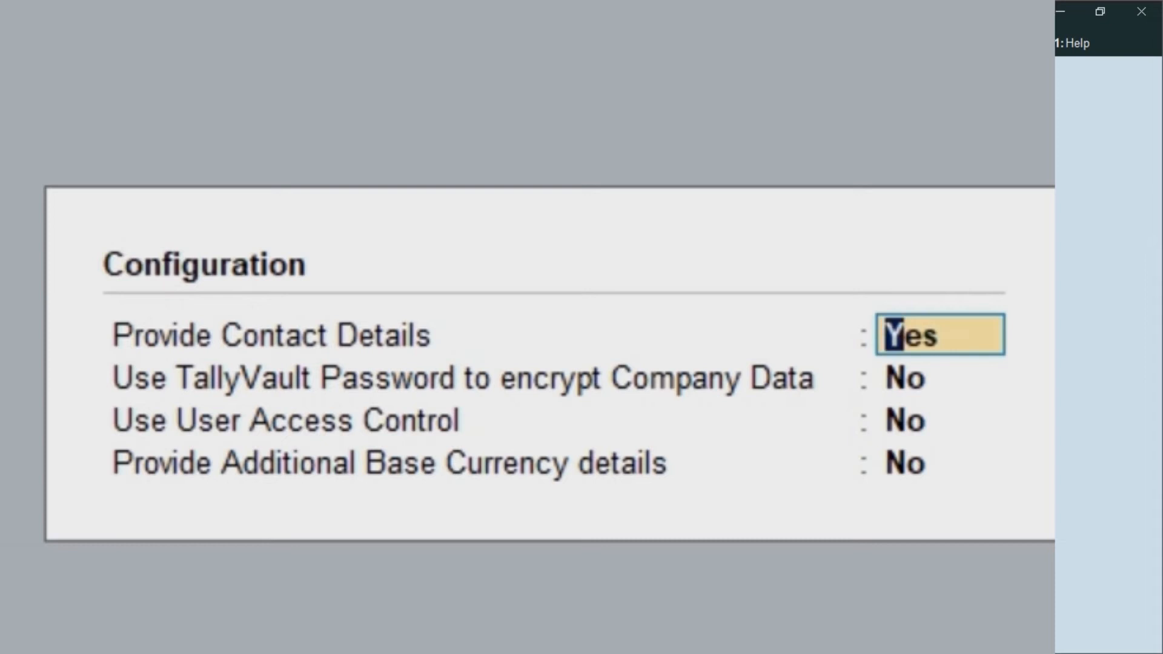
Step: Set Use TallyVault Password and Use User Access Control to Yes
key(Return)
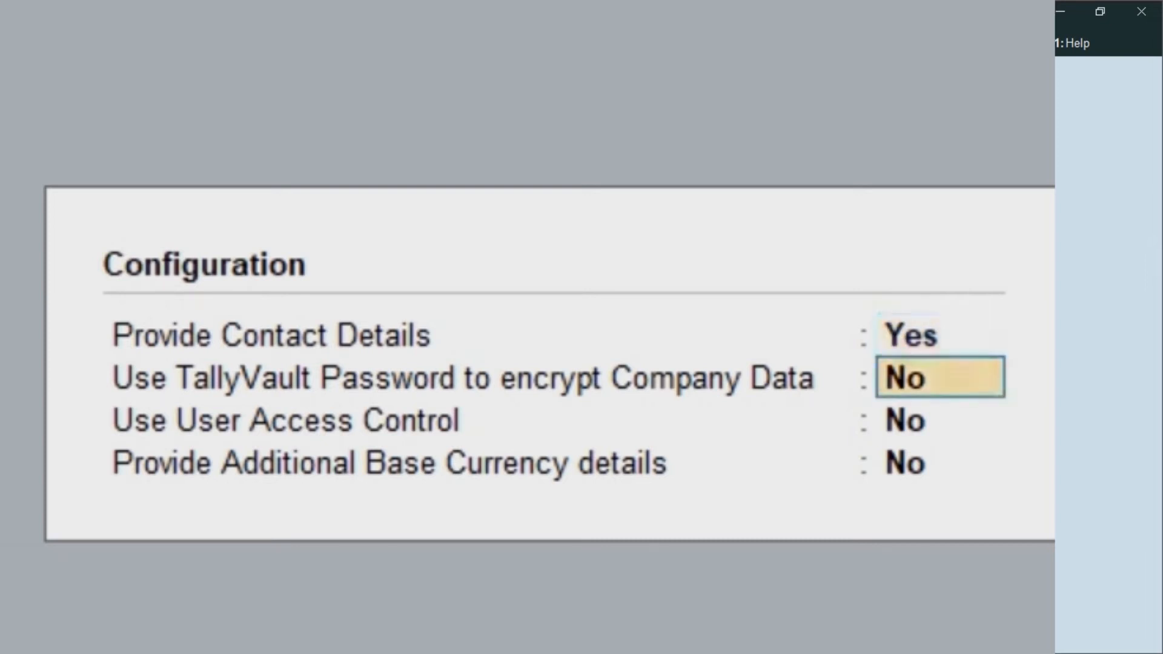
text(y)
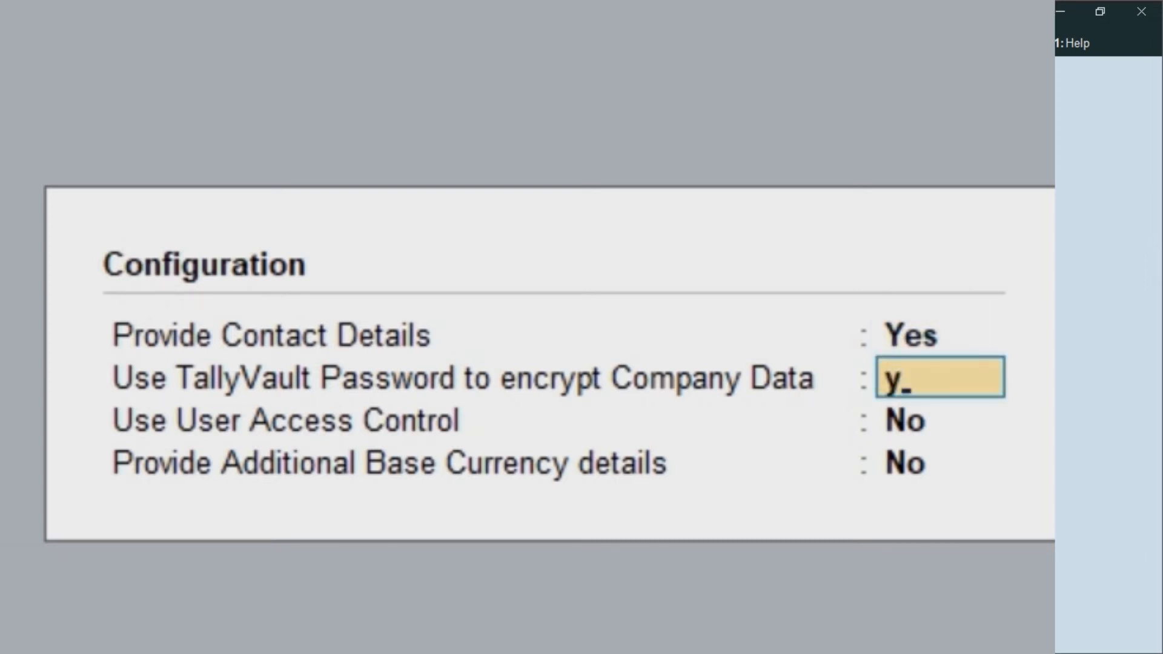
key(Return)
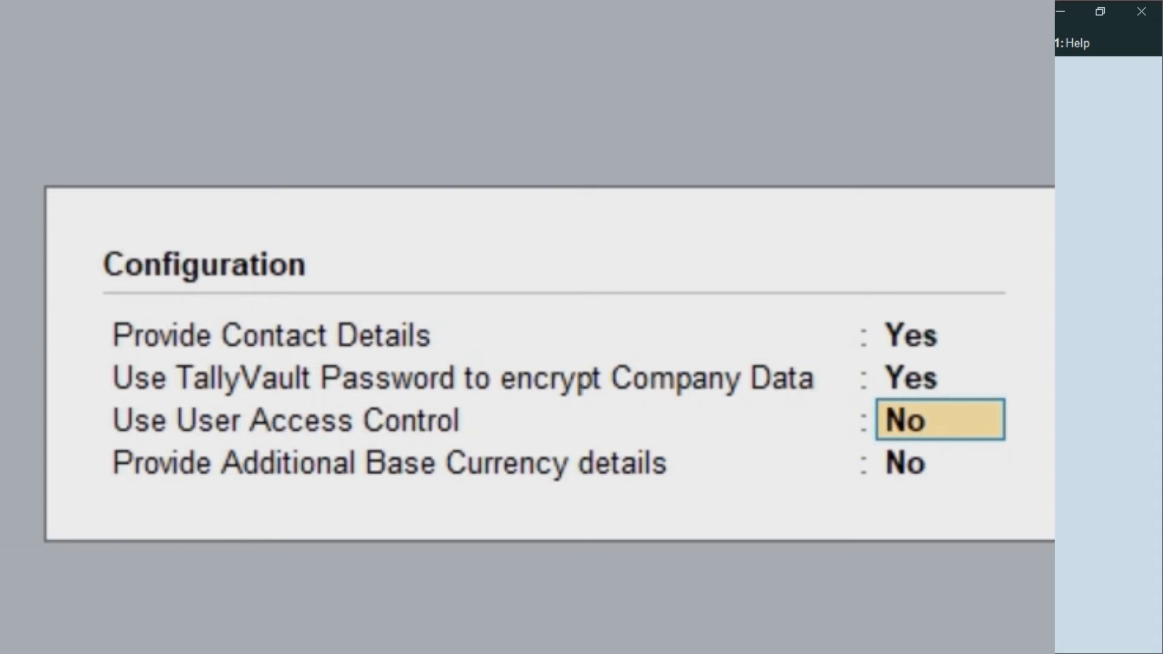
text(y)
key(Return)
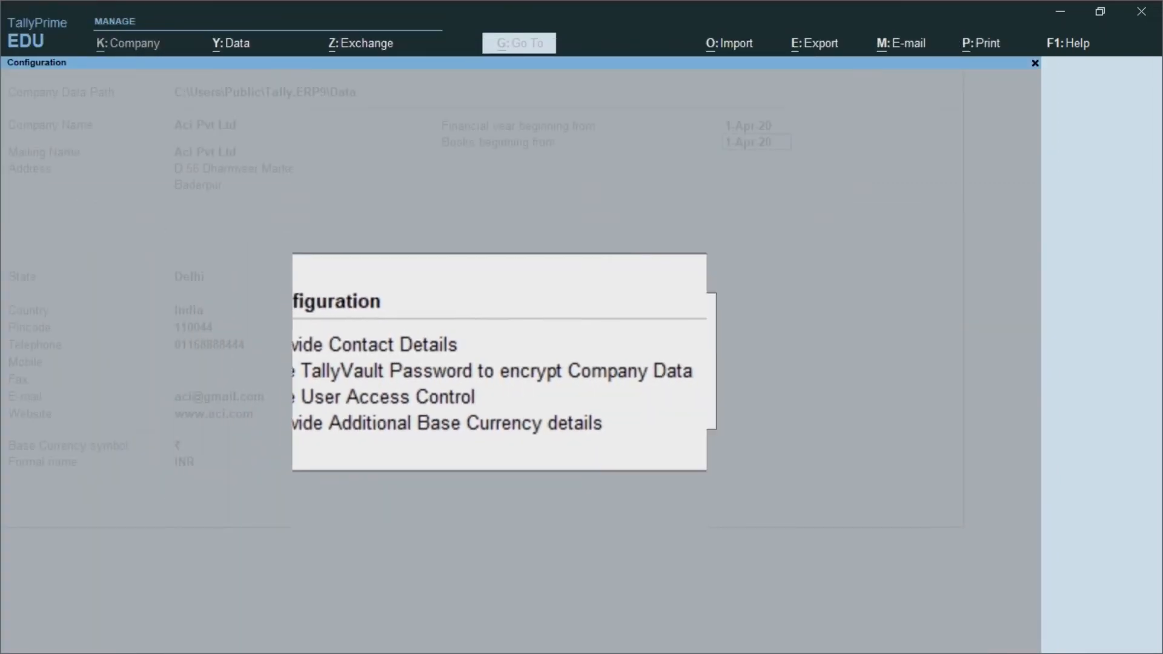
Step: Accept the configuration to return to Company Creation with its new Security section
key(Return)
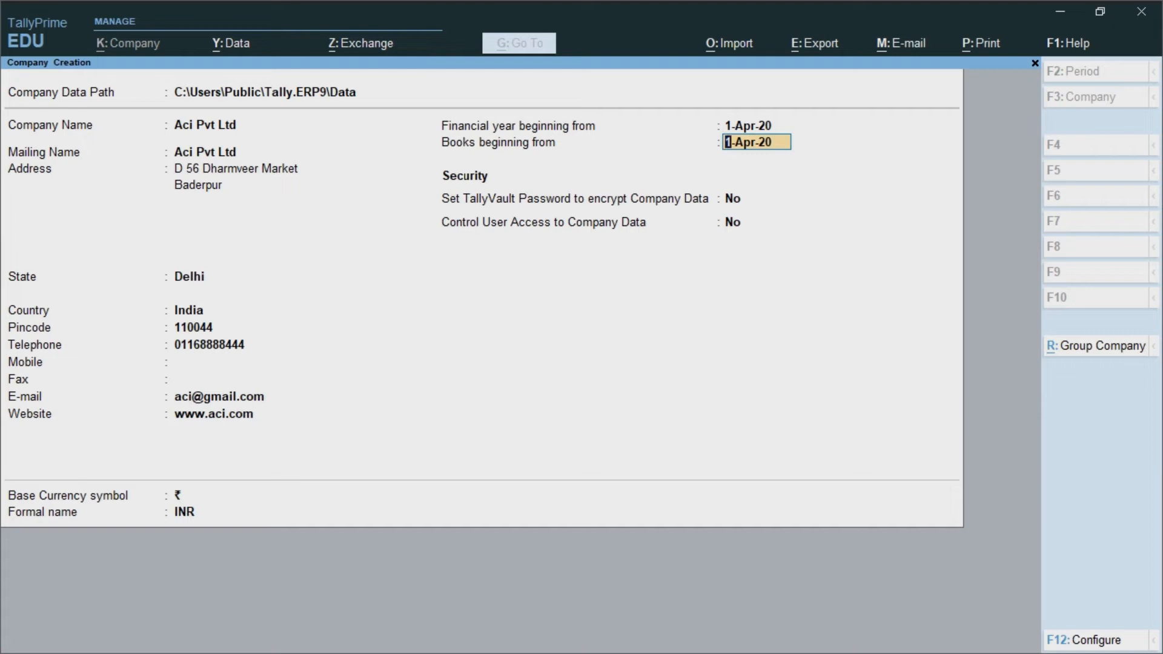
Step: Switch TallyVault Password and User Access Control back to No in configuration, then continue down the form
key(F12)
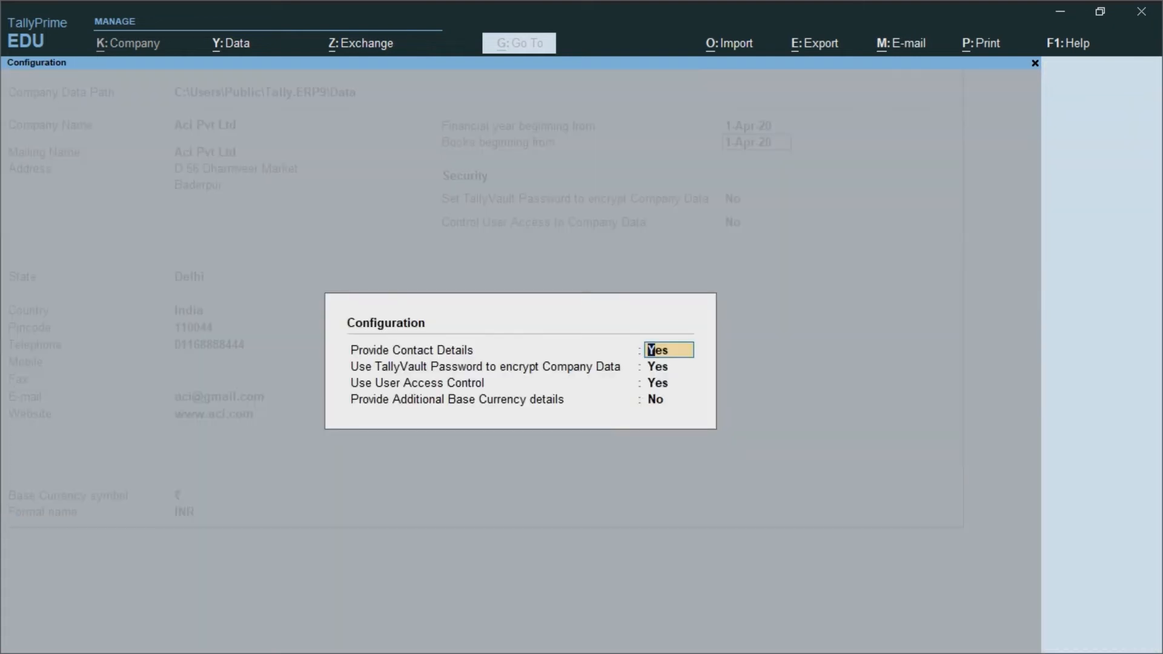
key(Return)
key(n)
key(Return)
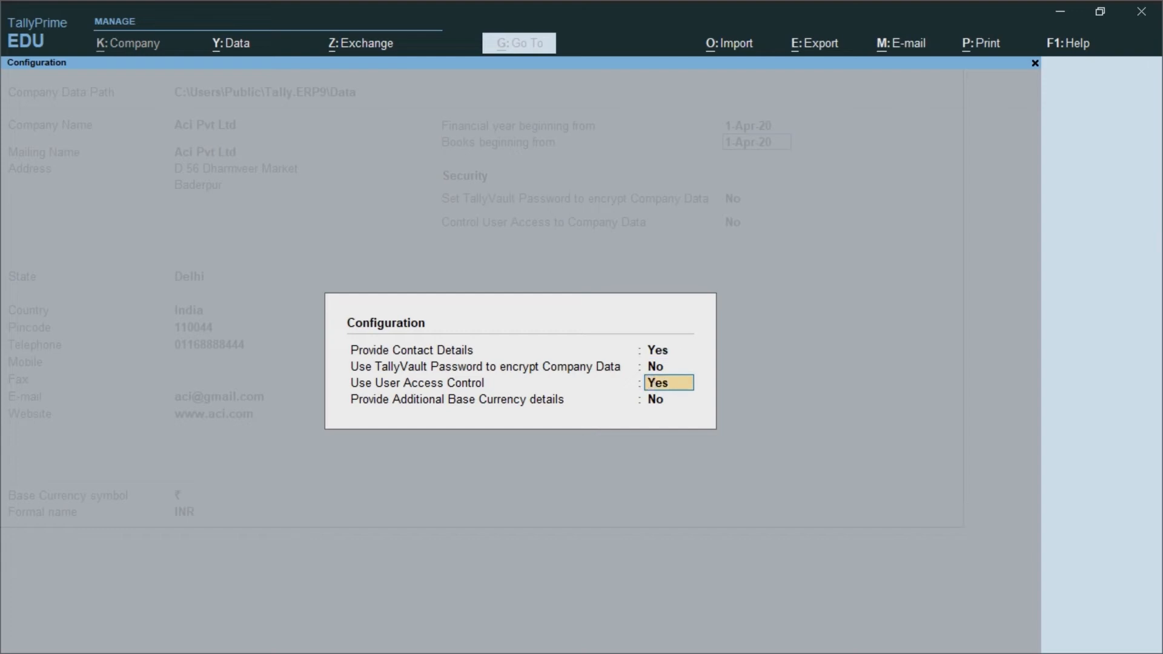
text(no)
key(Return)
key(Return)
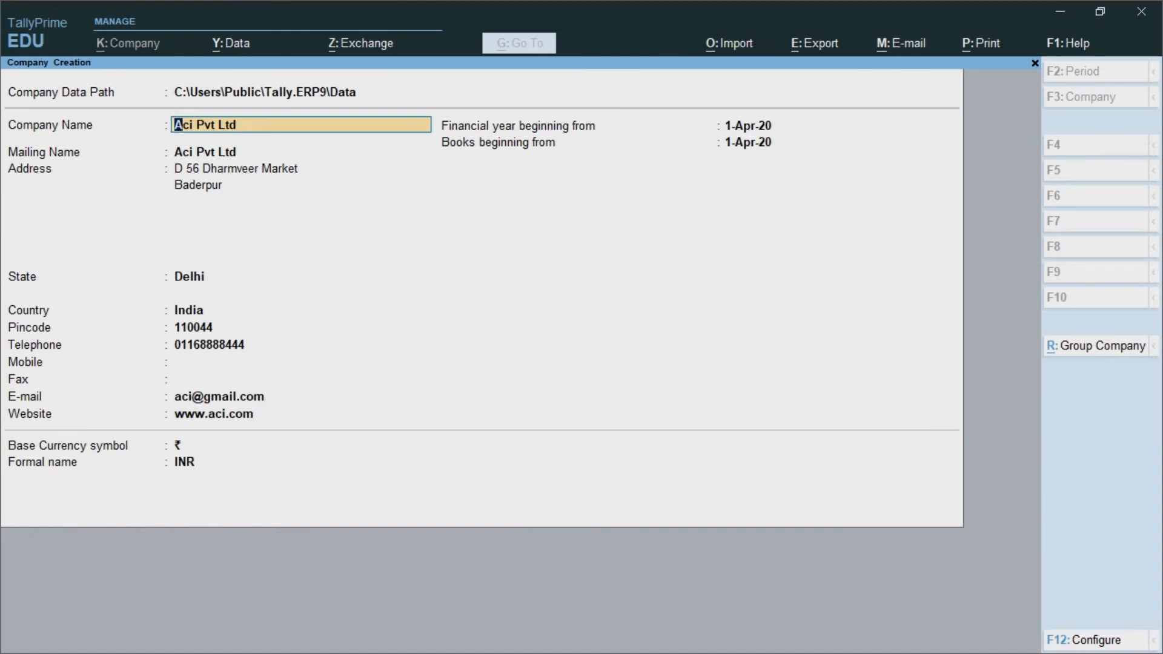
key(Return)
key(Return)
key(Return)
key(Return)
key(Return)
key(Return)
key(Return)
key(Return)
key(Return)
key(Return)
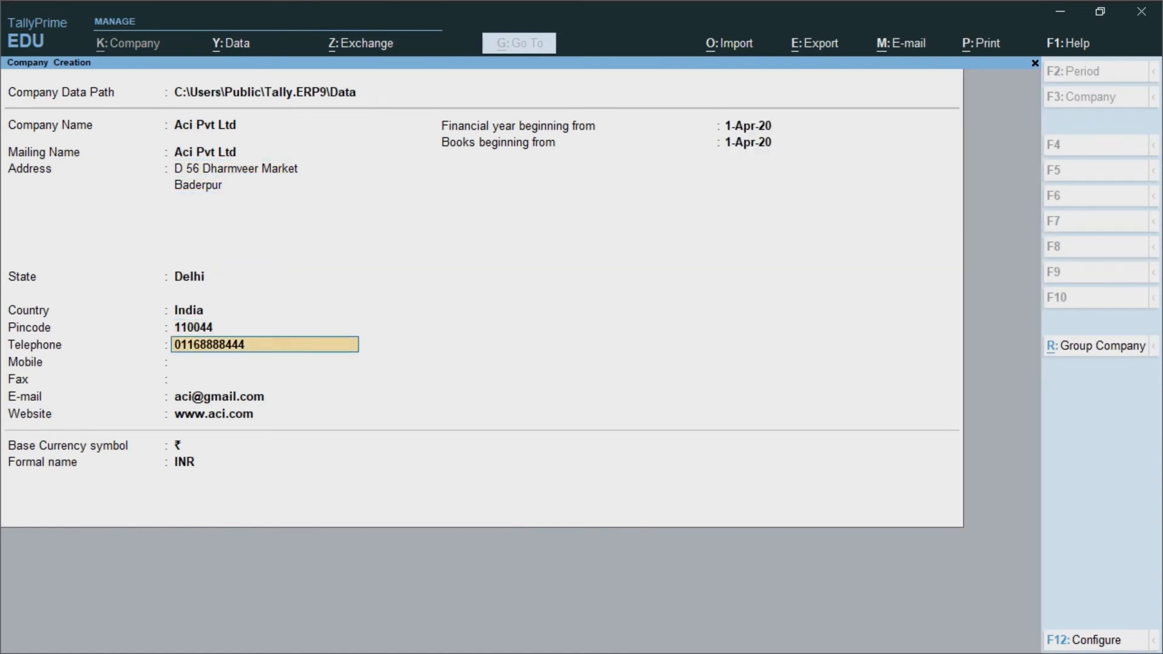
Step: Move through the remaining fields and accept the form to save Aci Pvt Ltd
key(Return)
key(Return)
key(Return)
key(Return)
key(Return)
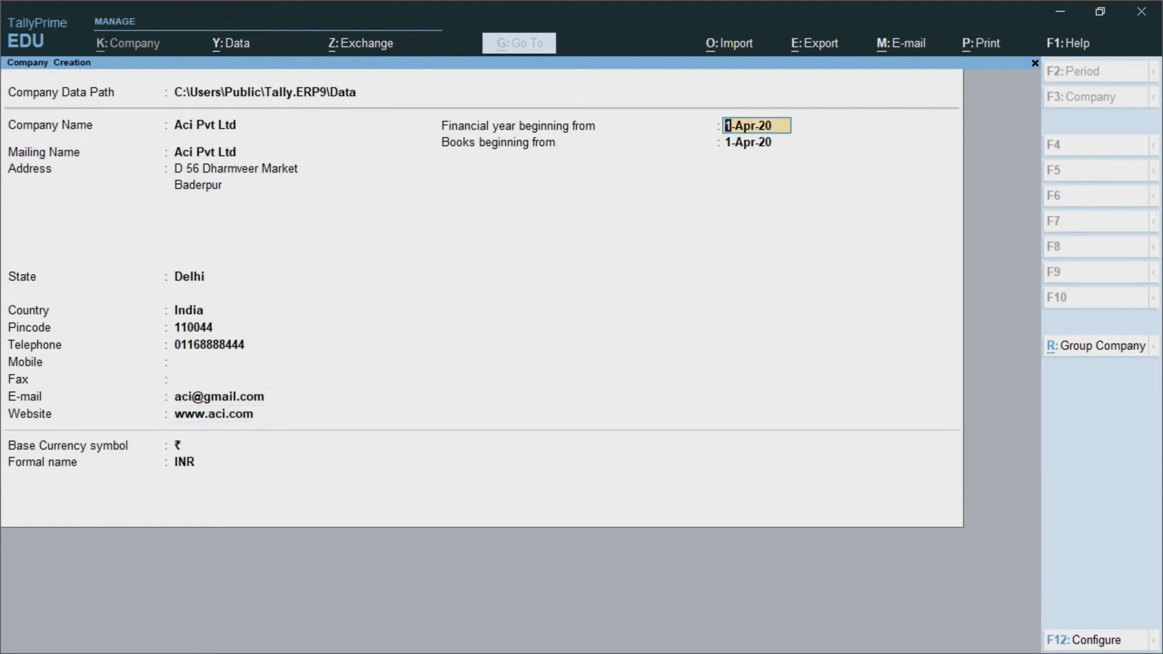
key(Return)
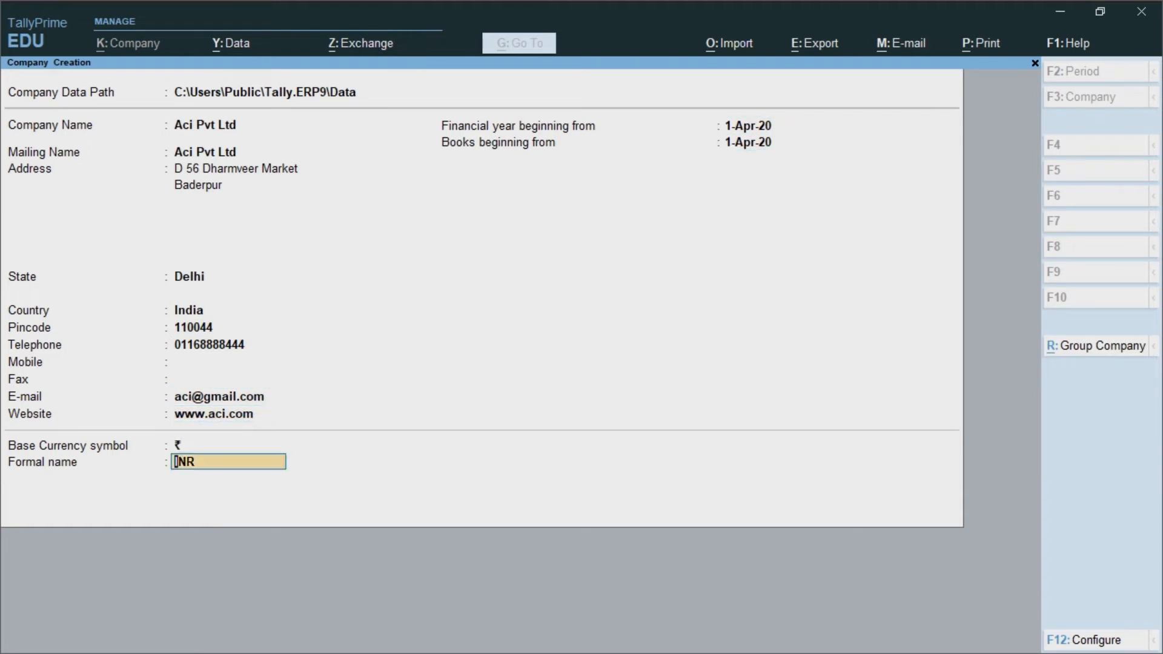
key(Return)
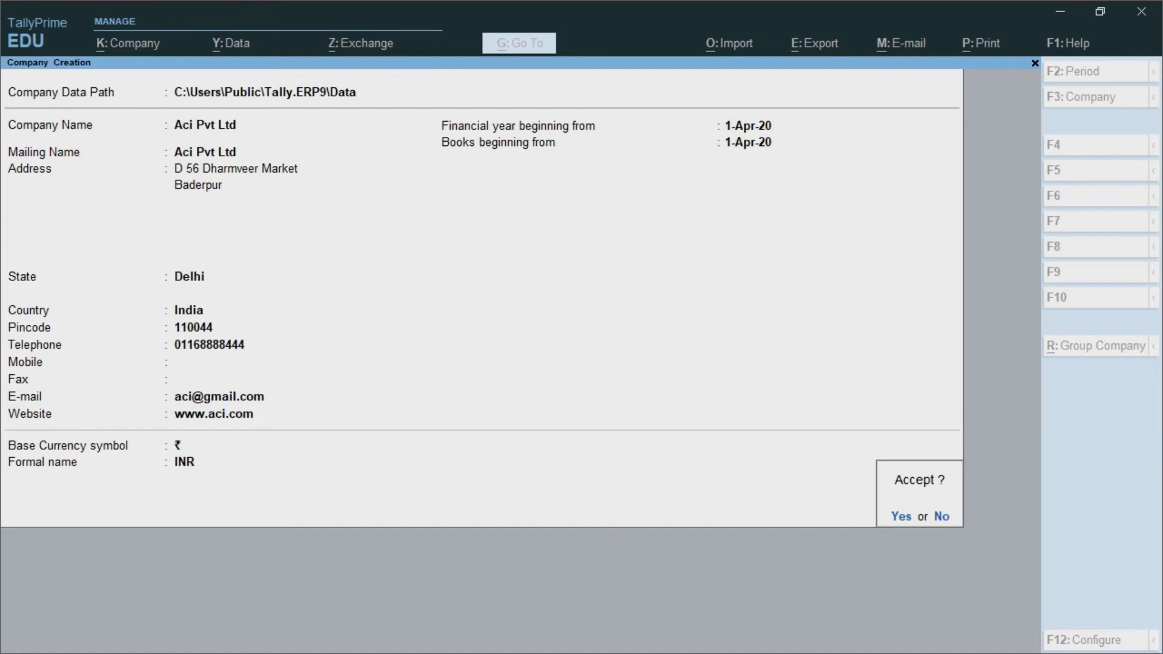
key(Return)
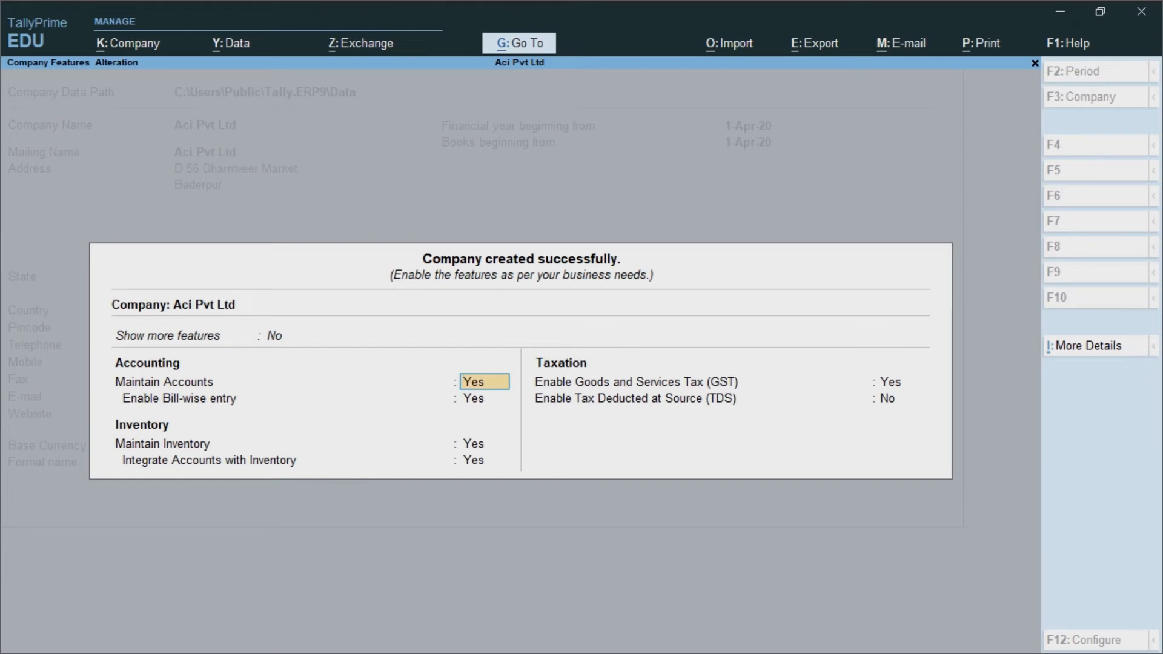
Step: Quit GST Details without saving, set Enable GST to No, and keep TDS at No
key(Return)
key(Return)
key(Return)
key(Return)
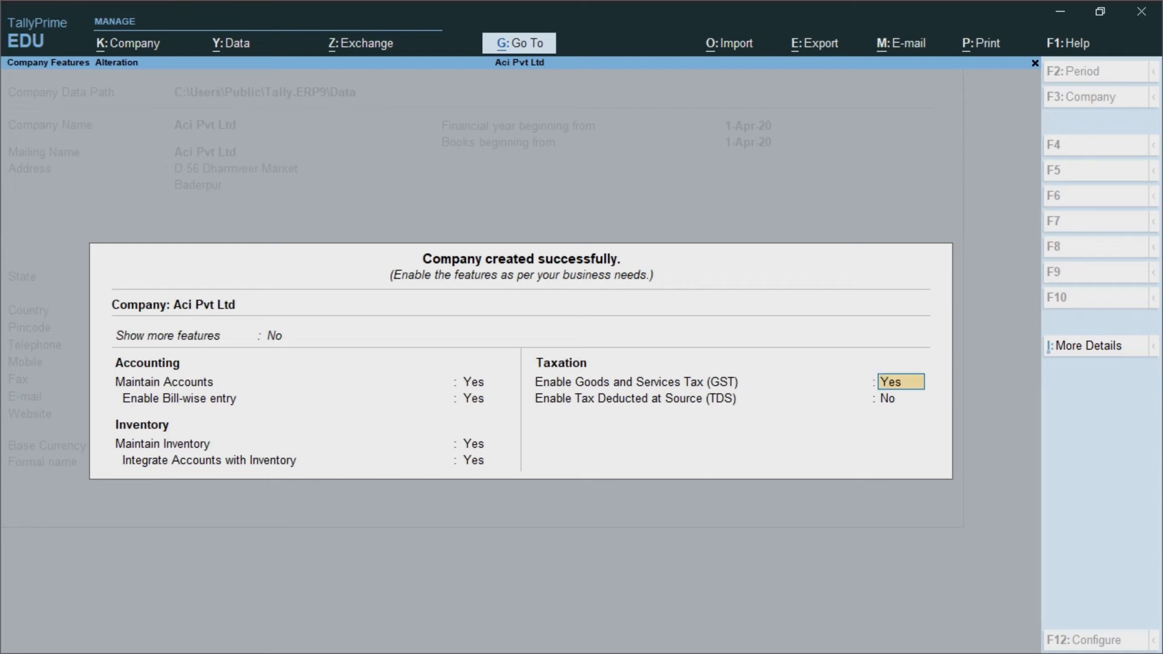
key(Return)
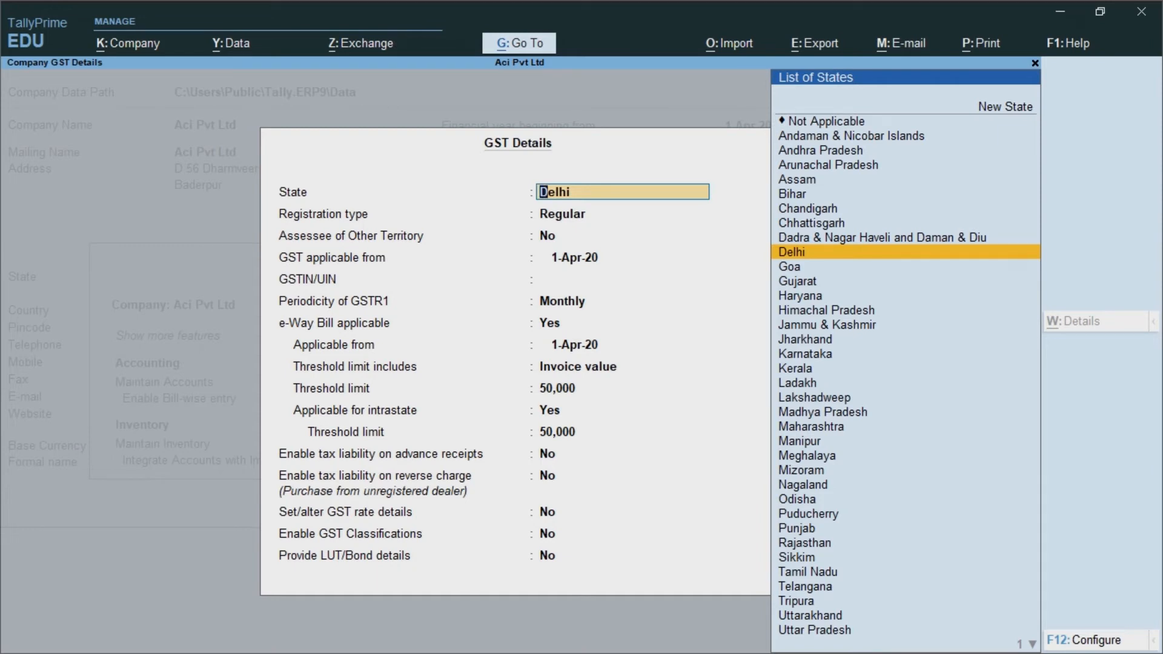
key(BackSpace)
key(Escape)
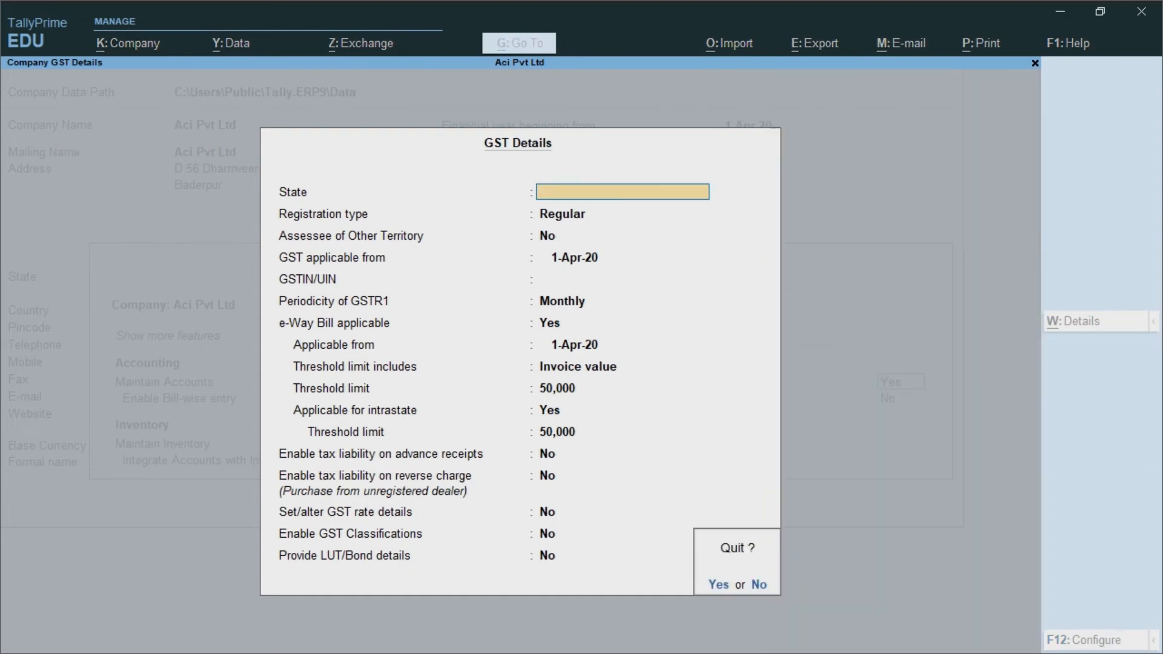
key(y)
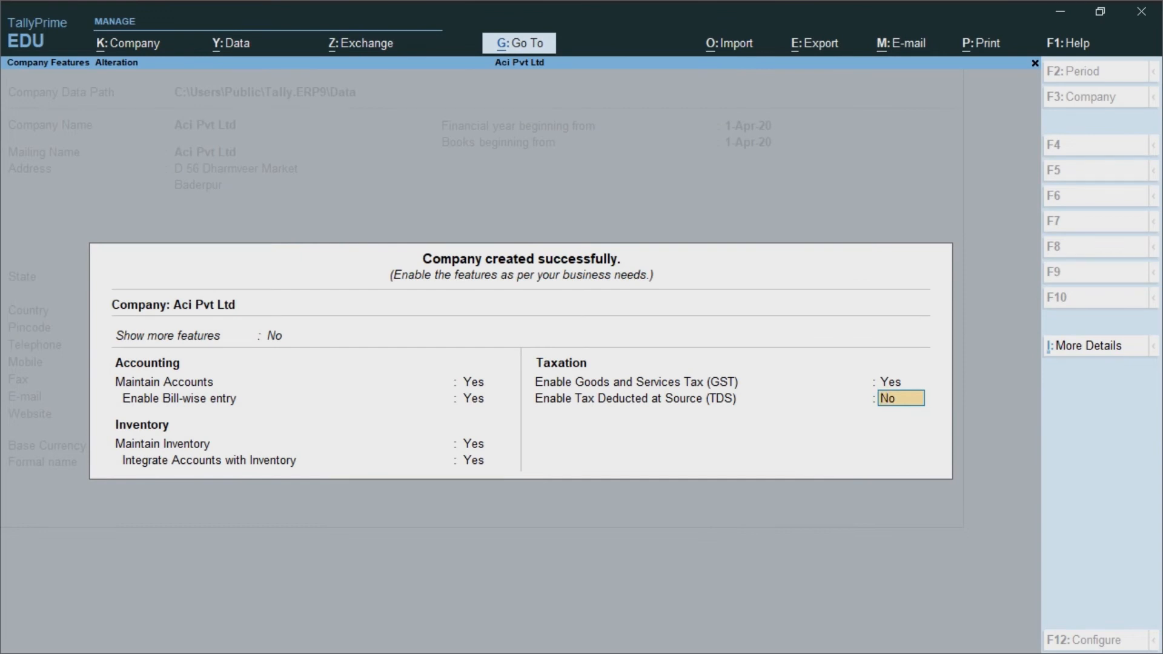
key(Up)
text(n)
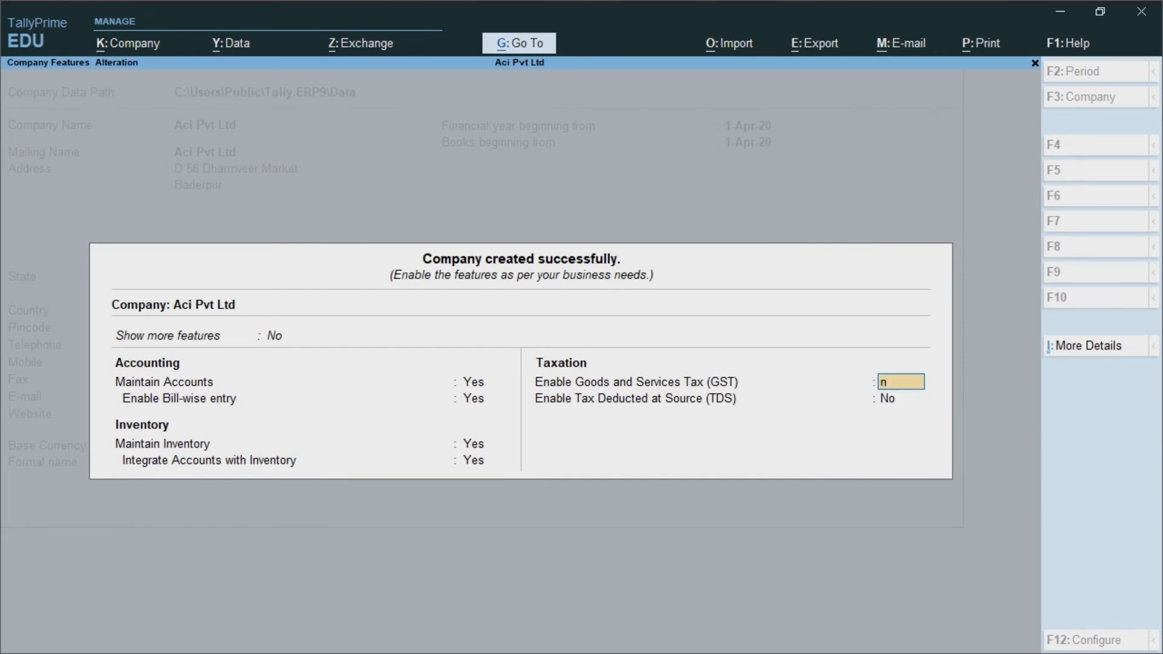
text(o)
key(Return)
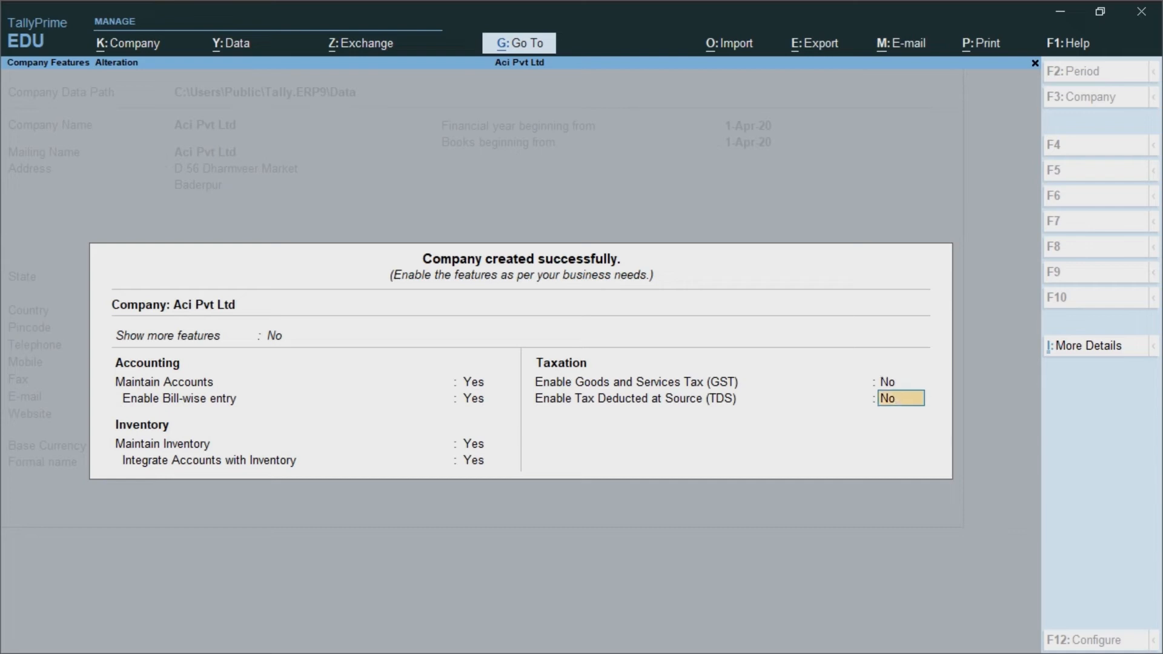
key(Return)
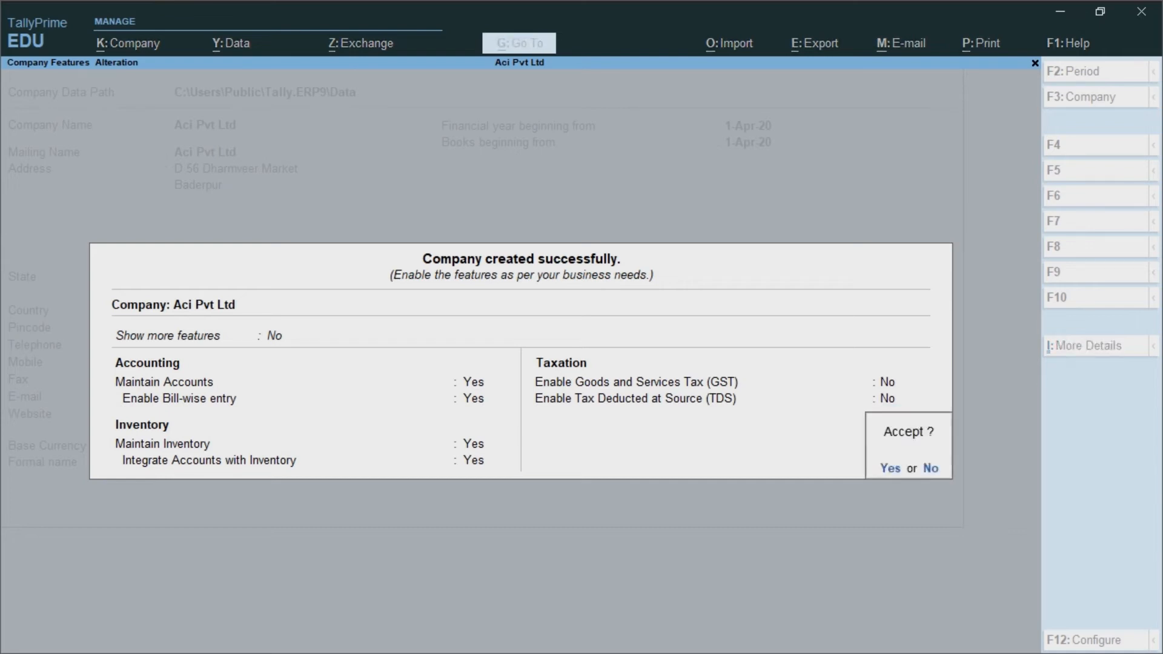
Step: Accept the feature settings to return to Gateway of Tally, then open the Company menu
key(Return)
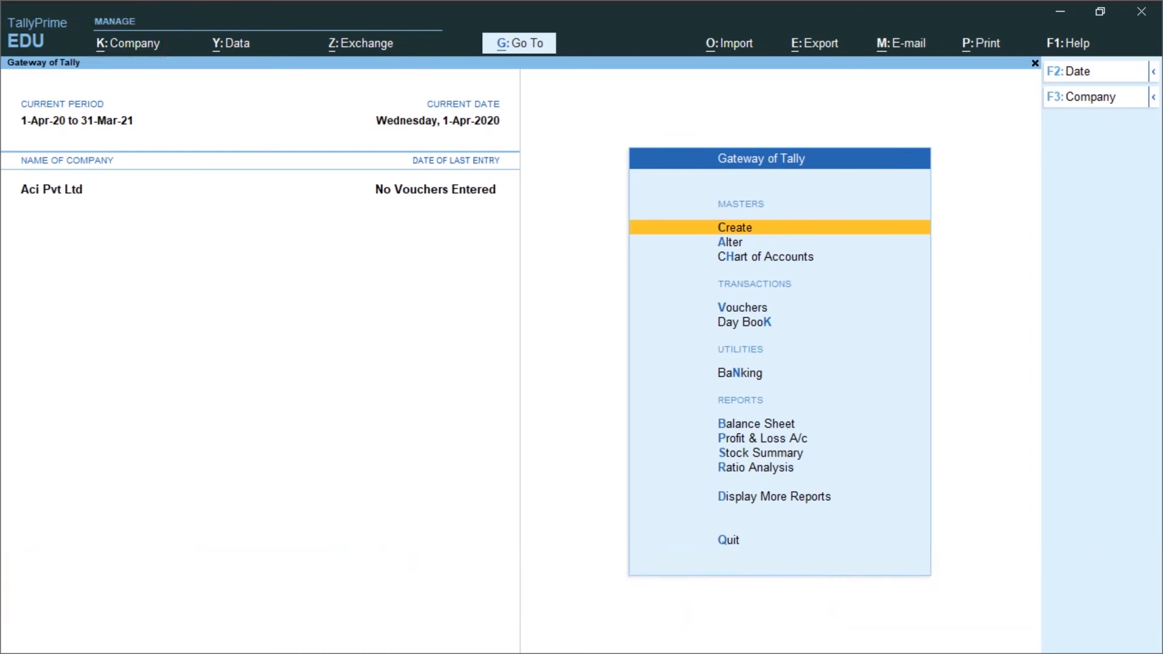
key(alt+k)
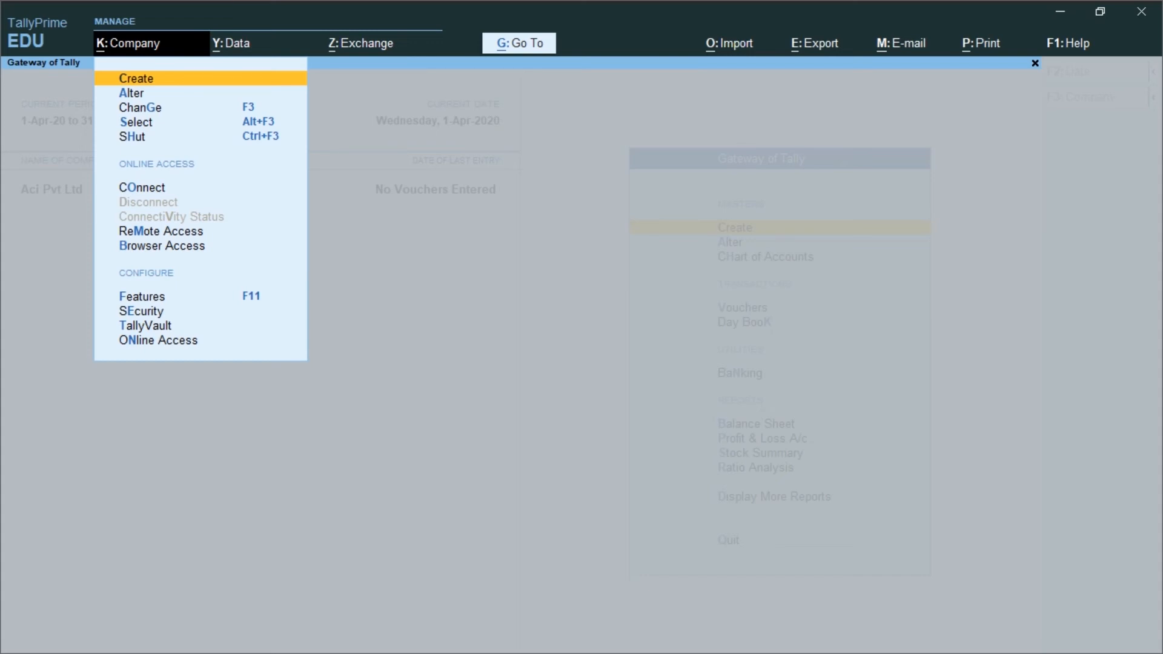
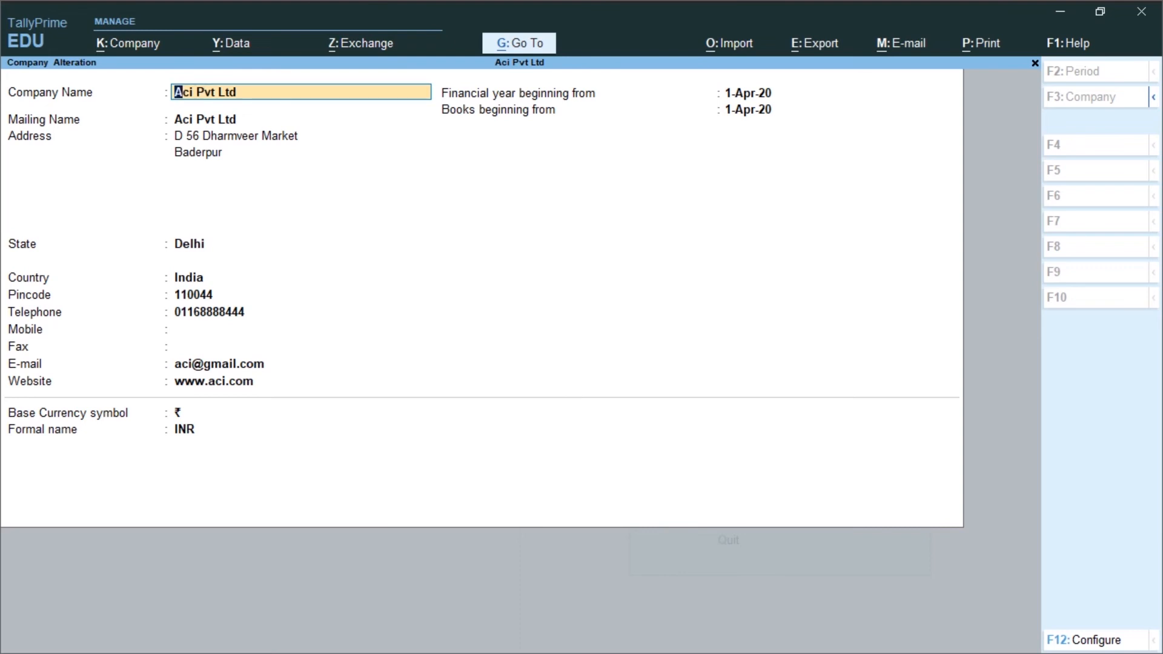
Step: Alter Aci Pvt Ltd, enter the mobile number in its contact details, and move through the remaining fields
key(Return)
key(Return)
key(Return)
key(Return)
key(Return)
key(Return)
key(Return)
key(Return)
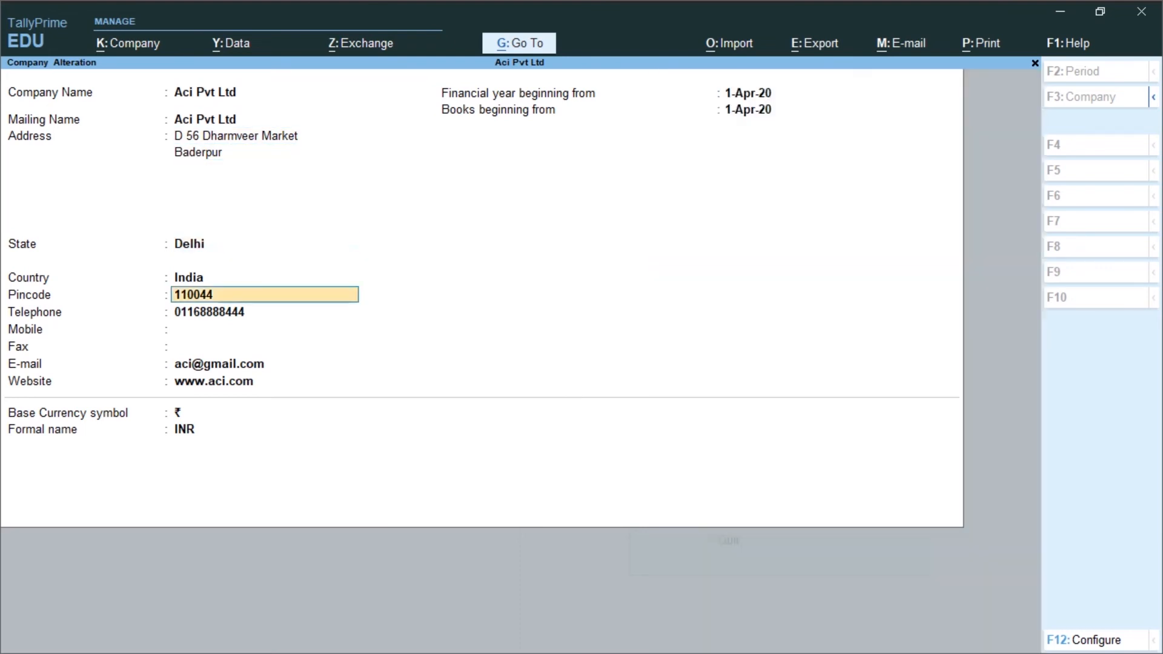
key(Return)
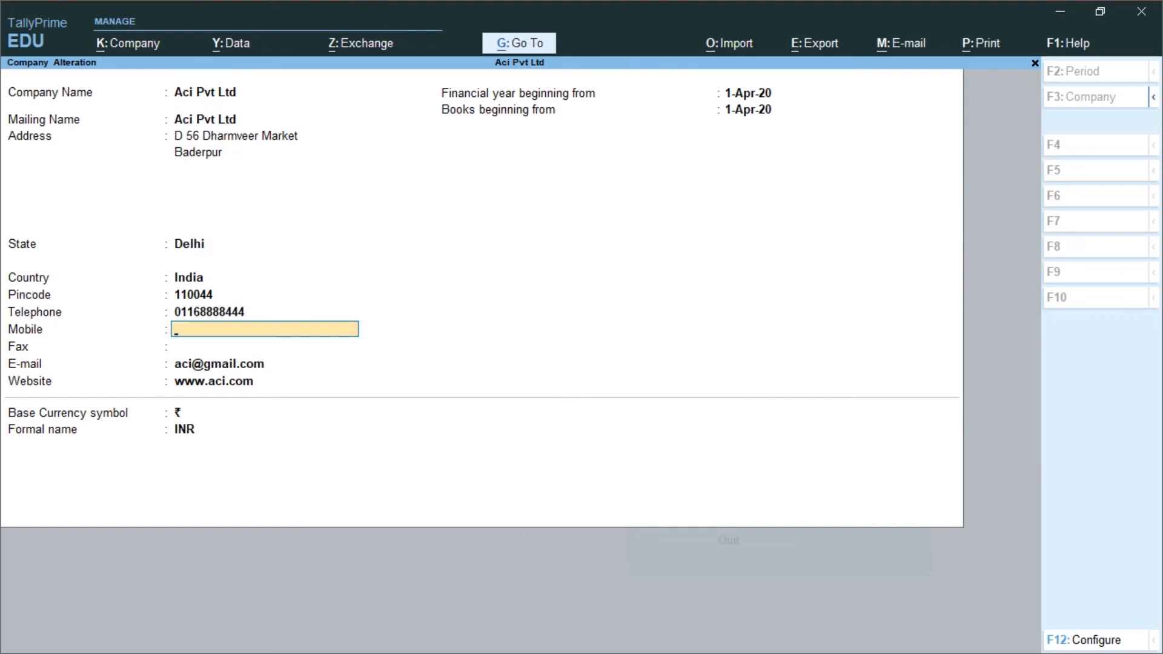
key(Return)
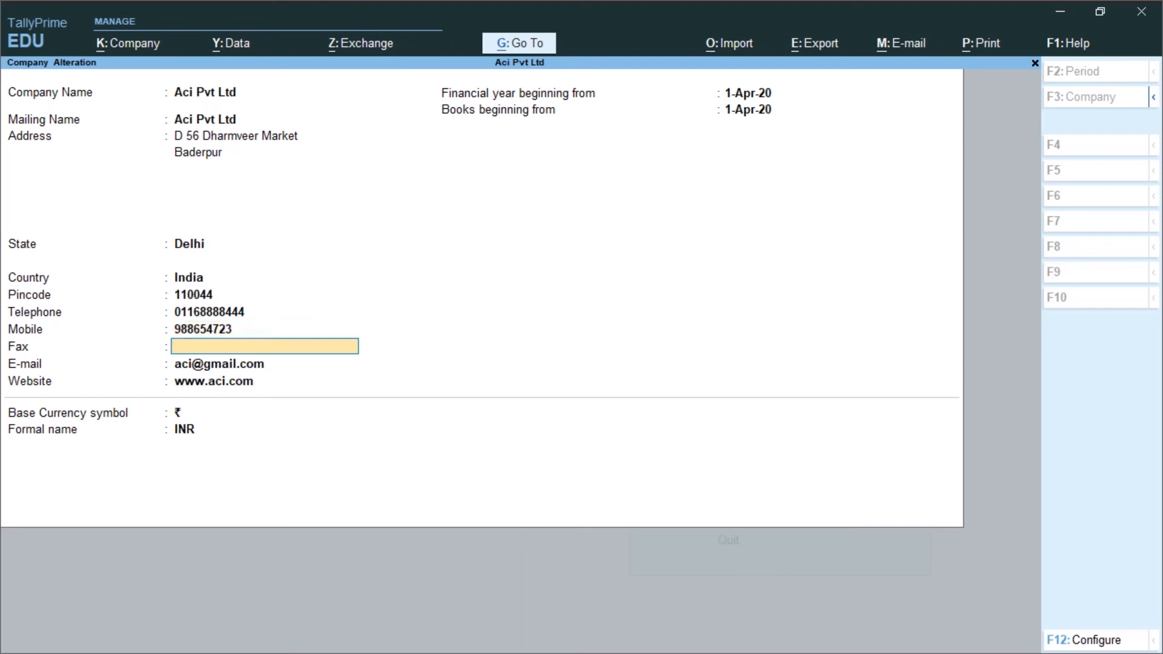
key(Return)
key(Return)
key(Return)
key(Return)
key(Return)
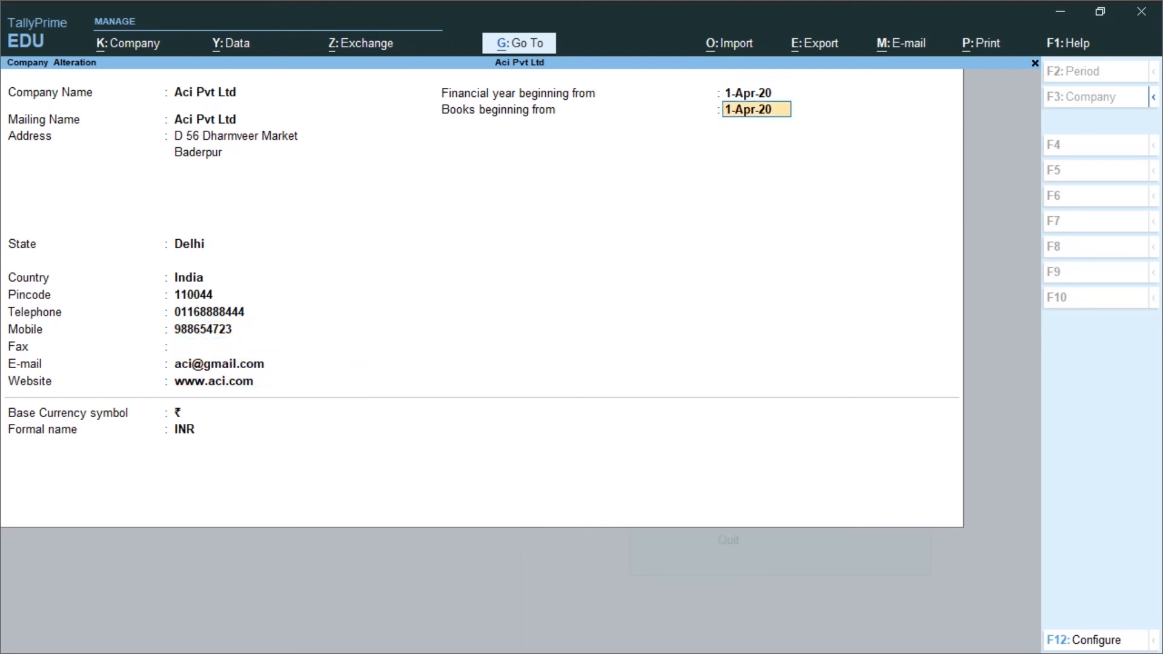
key(Return)
key(Return)
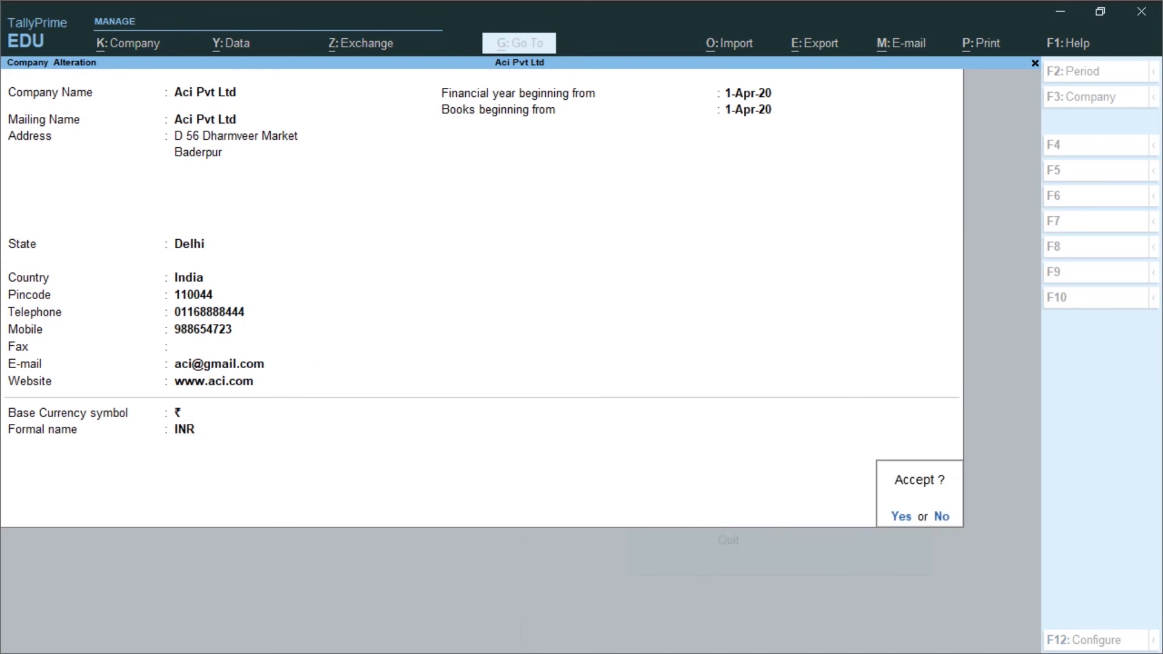
Step: Accept the altered details, then choose Alter from the Company menu to reopen Aci Pvt Ltd
key(y)
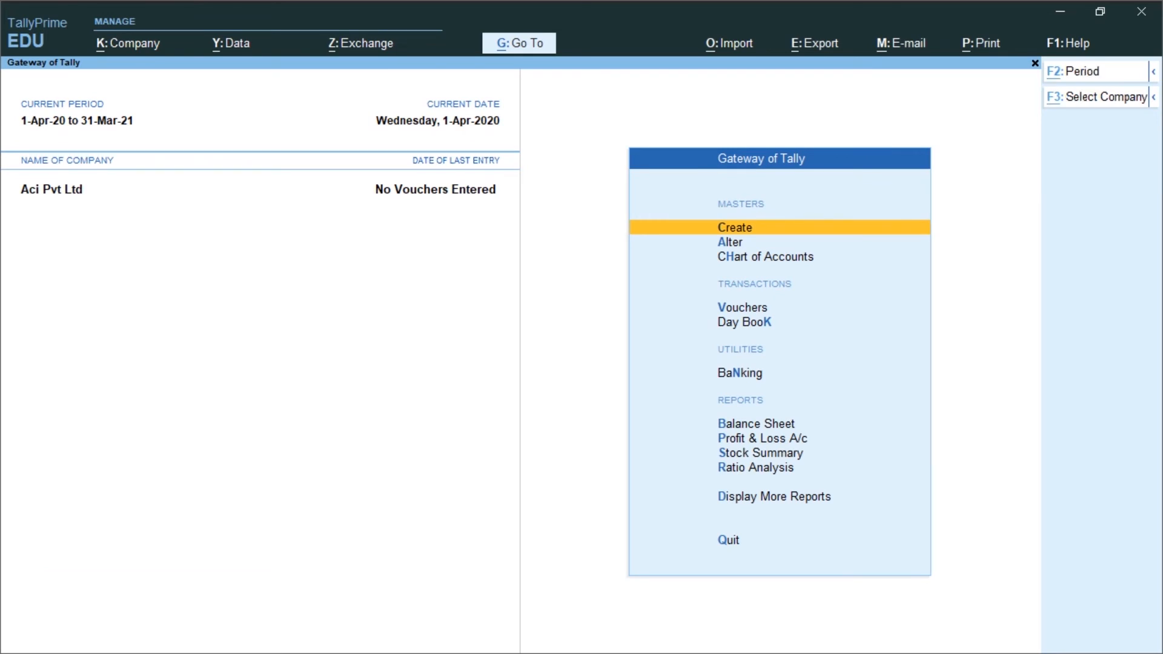
key(alt+k)
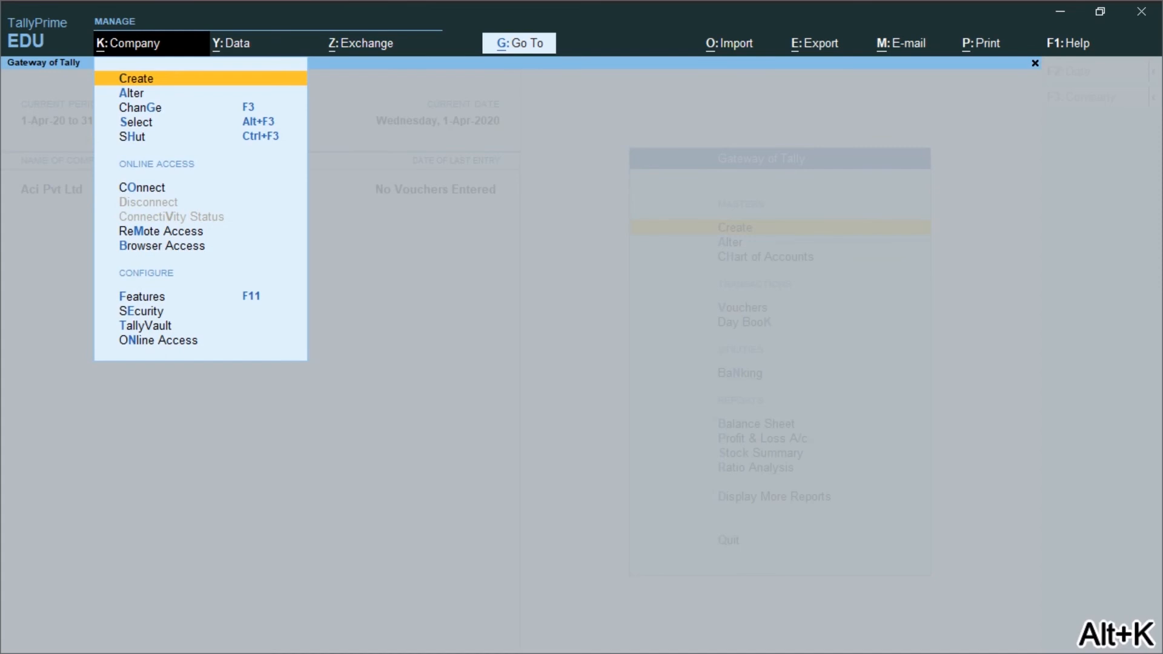
key(Down)
key(Return)
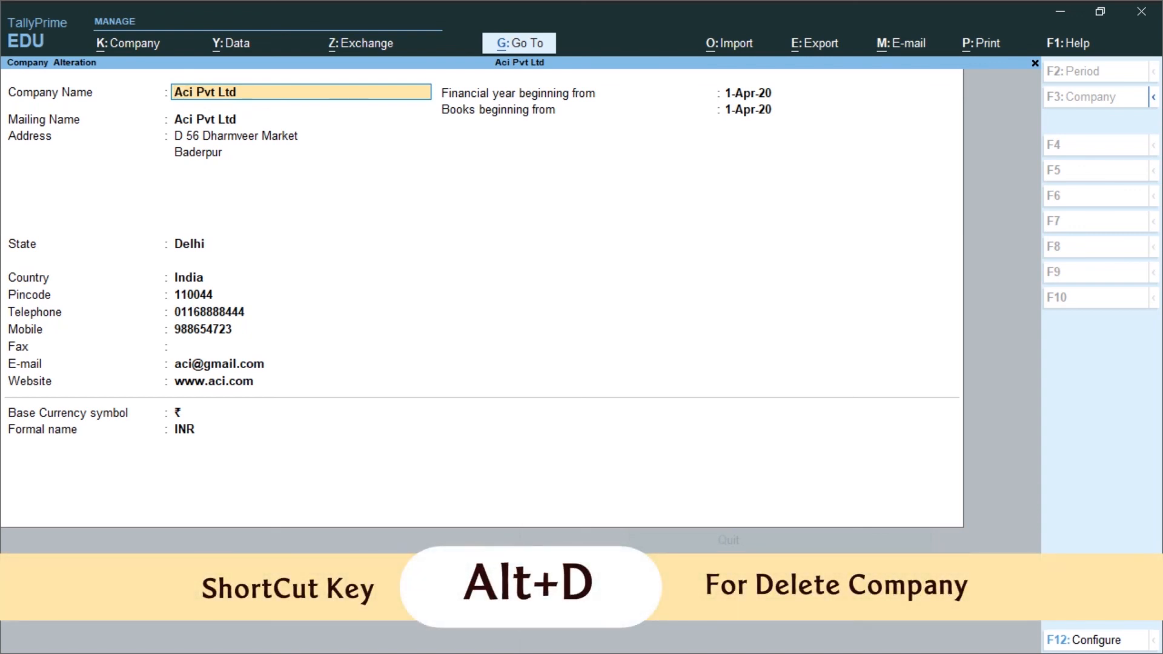
Step: Show the Alt+D delete prompt for Aci Pvt Ltd, cancel deletion, and quit back to Gateway
key(alt+d)
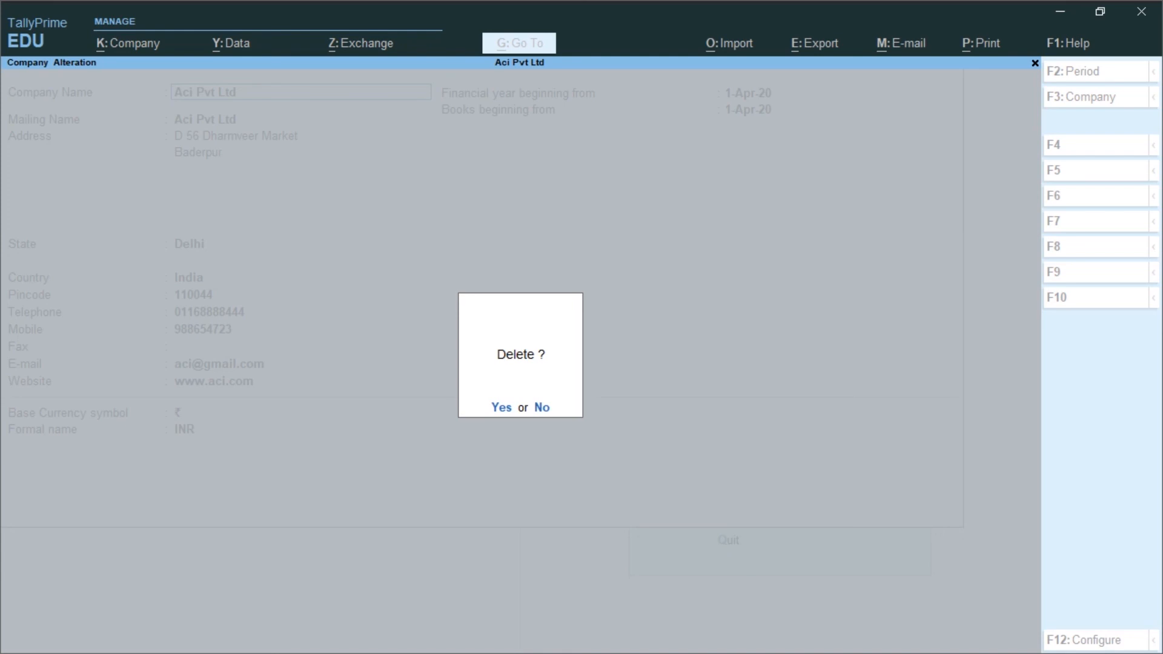
key(y)
key(Escape)
key(Escape)
key(Escape)
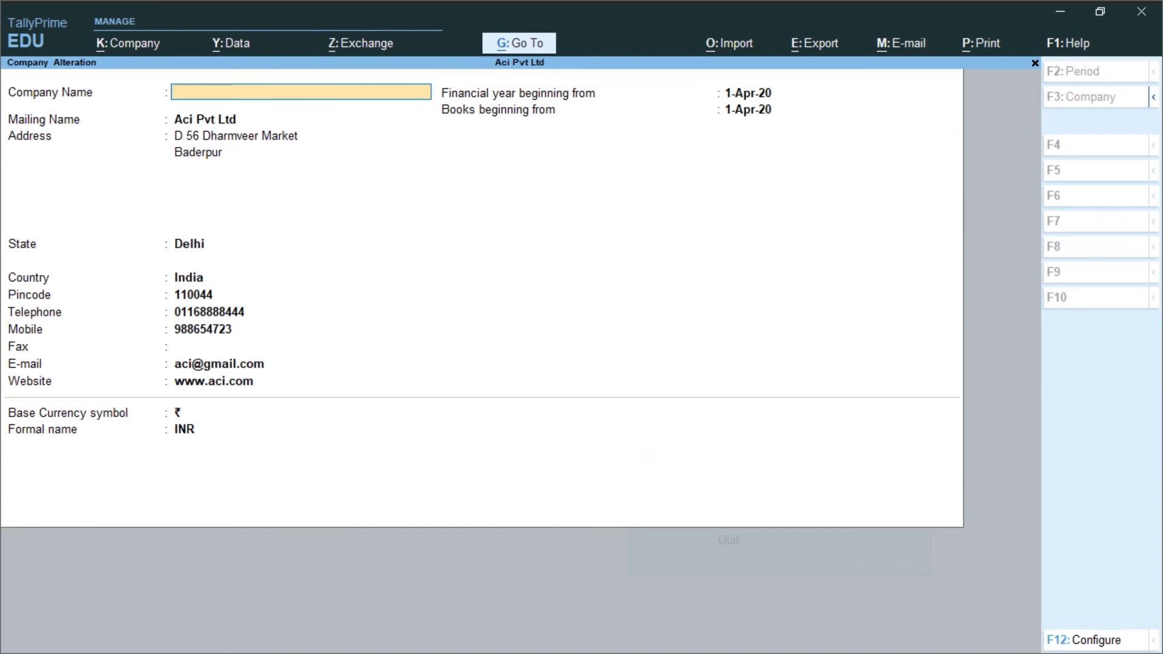
key(Return)
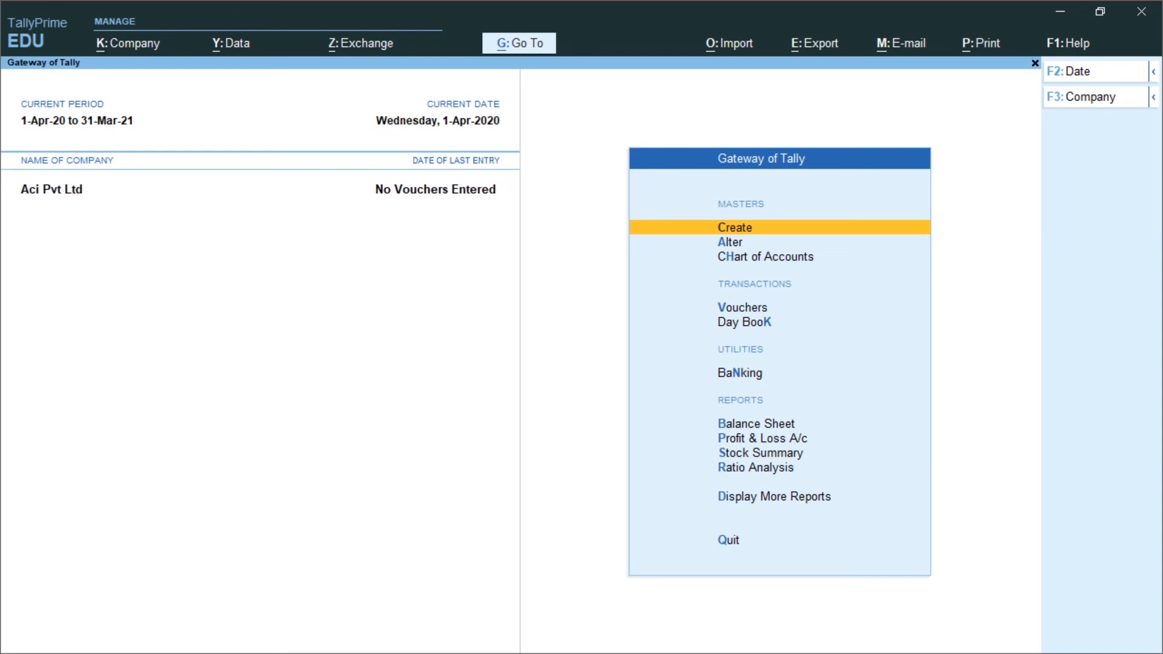
key(ctrl)
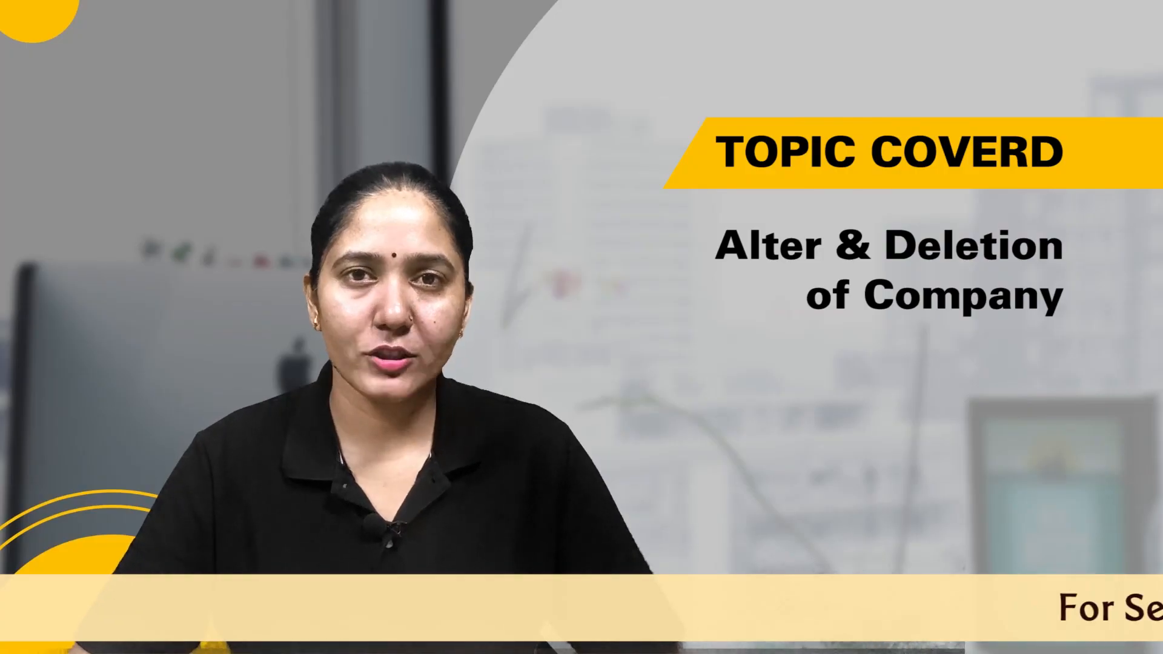